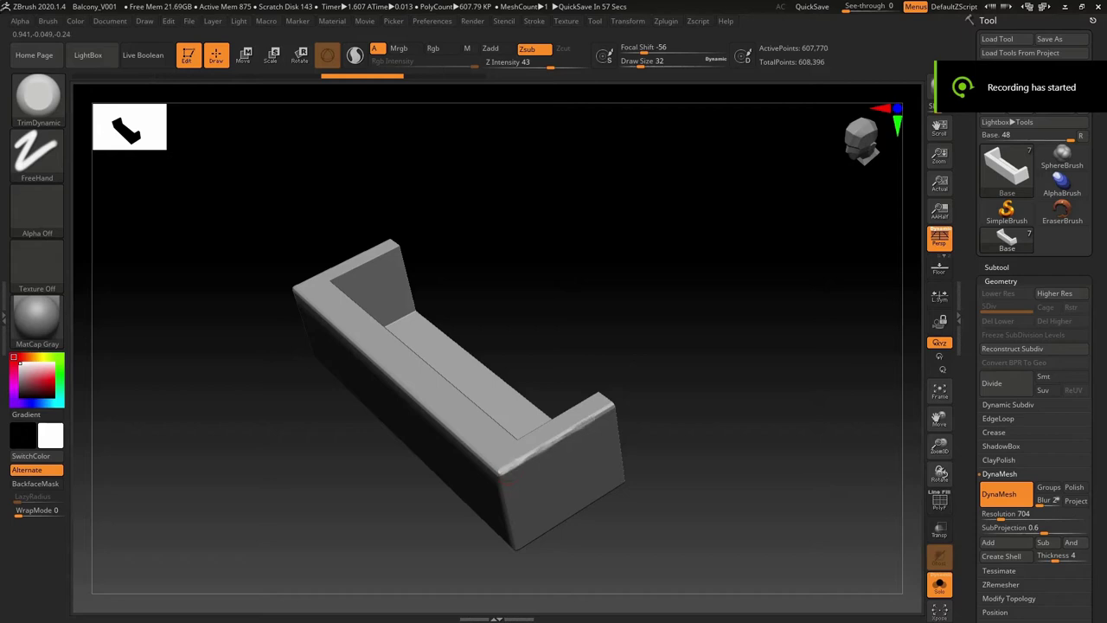
Step: Orbit and zoom around the box to inspect its ends, underside and bracket, then frame it
{"action": "mouse_move", "coordinate": [507, 484]}
{"action": "right_mouse_down"}
{"action": "mouse_move", "coordinate": [527, 481]}
{"action": "mouse_move", "coordinate": [543, 418]}
{"action": "mouse_move", "coordinate": [519, 372]}
{"action": "right_mouse_up"}
{"action": "right_click_drag", "start_coordinate": [596, 491], "coordinate": [510, 480]}
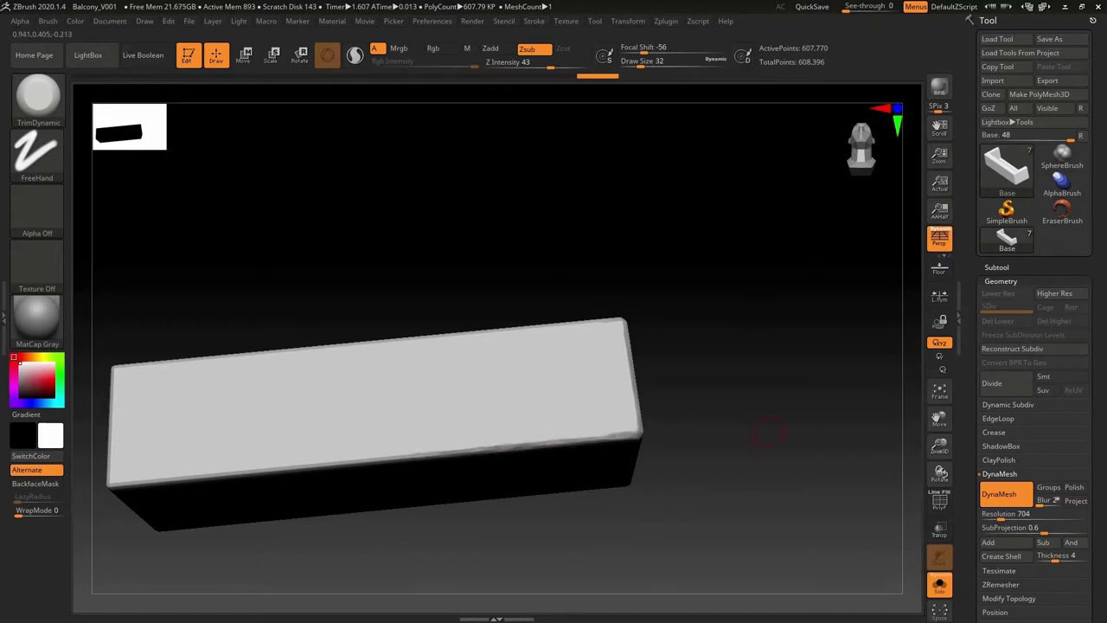
{"action": "right_click_drag", "start_coordinate": [768, 432], "coordinate": [735, 415]}
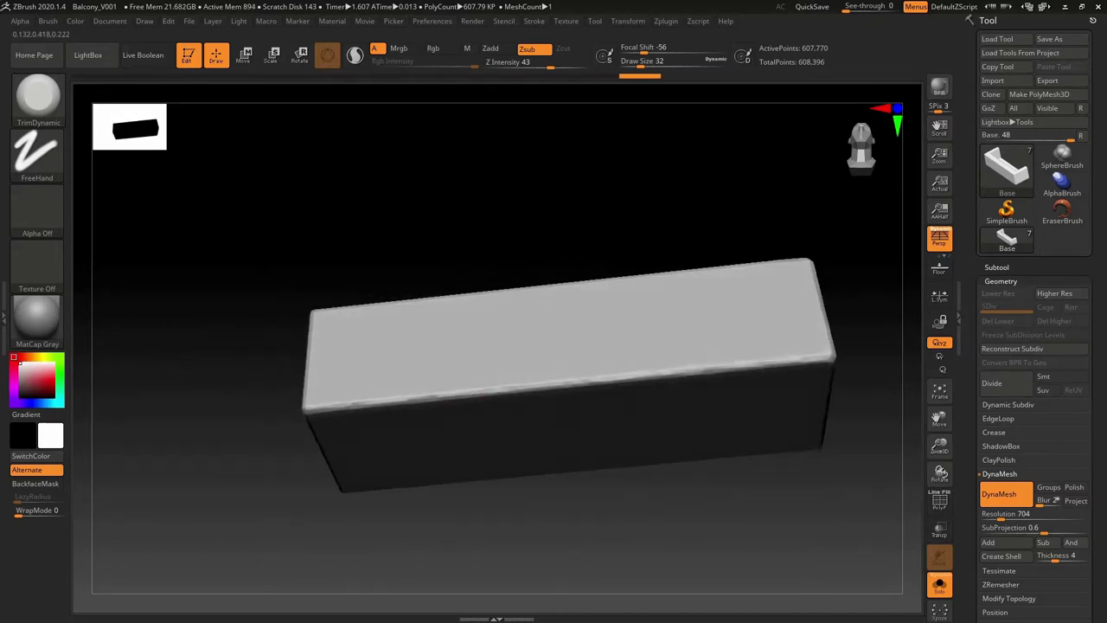
{"action": "right_click_drag", "start_coordinate": [658, 433], "coordinate": [606, 452]}
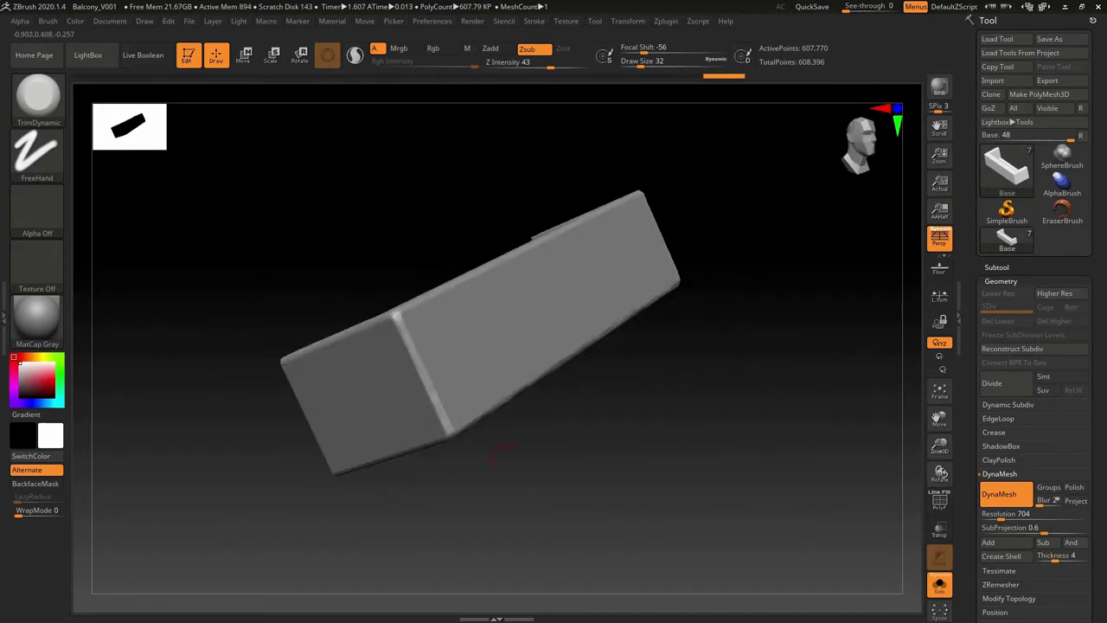
{"action": "right_click_drag", "start_coordinate": [500, 451], "coordinate": [465, 432]}
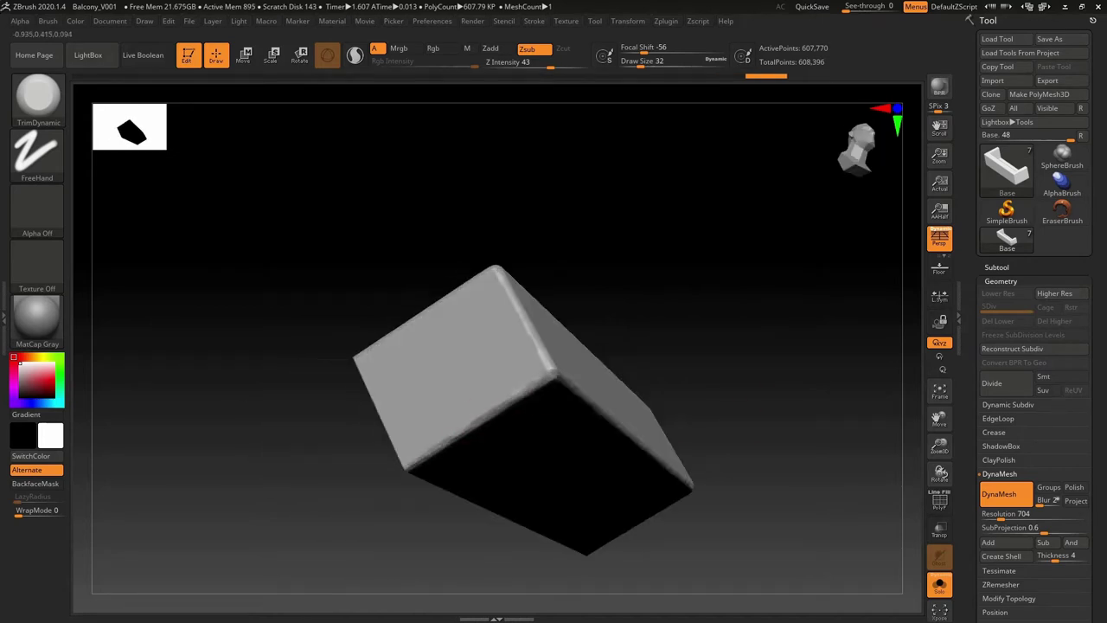
{"action": "mouse_move", "coordinate": [519, 363]}
{"action": "right_mouse_down"}
{"action": "mouse_move", "coordinate": [494, 346]}
{"action": "mouse_move", "coordinate": [500, 302]}
{"action": "right_mouse_up"}
{"action": "right_click_drag", "start_coordinate": [430, 387], "coordinate": [467, 359]}
{"action": "right_click_drag", "start_coordinate": [506, 258], "coordinate": [558, 214]}
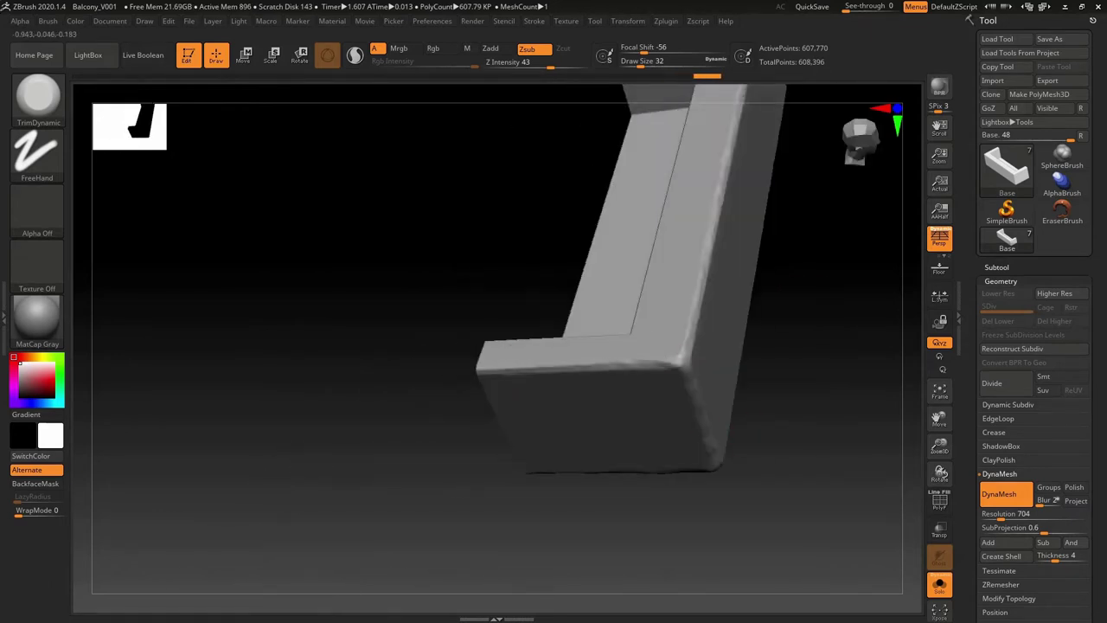
{"action": "mouse_move", "coordinate": [822, 502]}
{"action": "right_mouse_down"}
{"action": "mouse_move", "coordinate": [886, 474]}
{"action": "mouse_move", "coordinate": [797, 450]}
{"action": "right_mouse_up"}
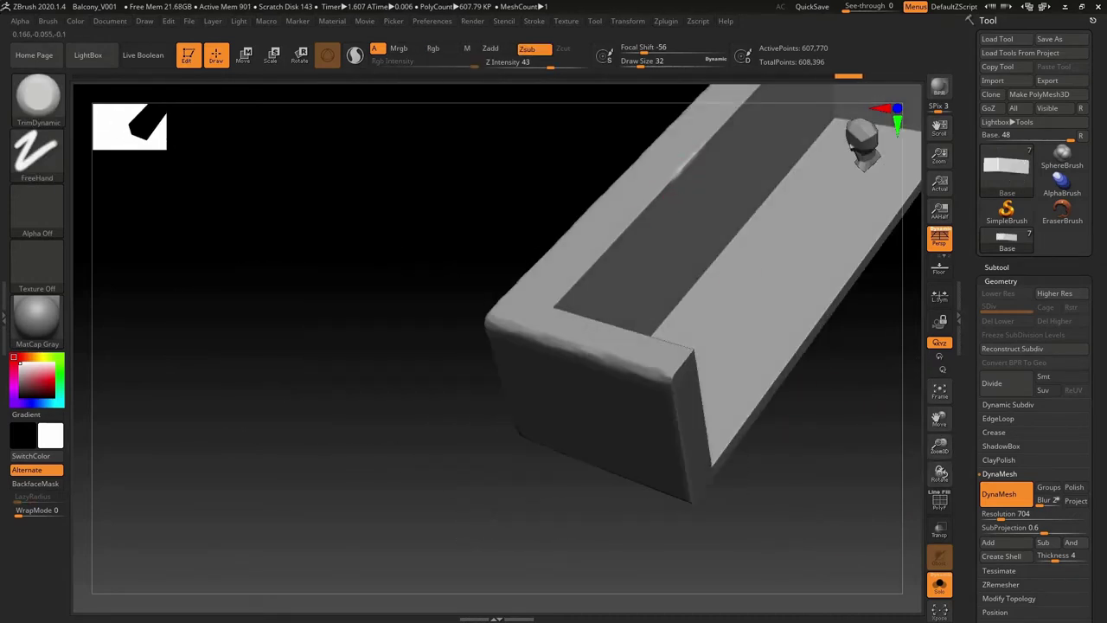
{"action": "right_click_drag", "start_coordinate": [574, 286], "coordinate": [598, 197]}
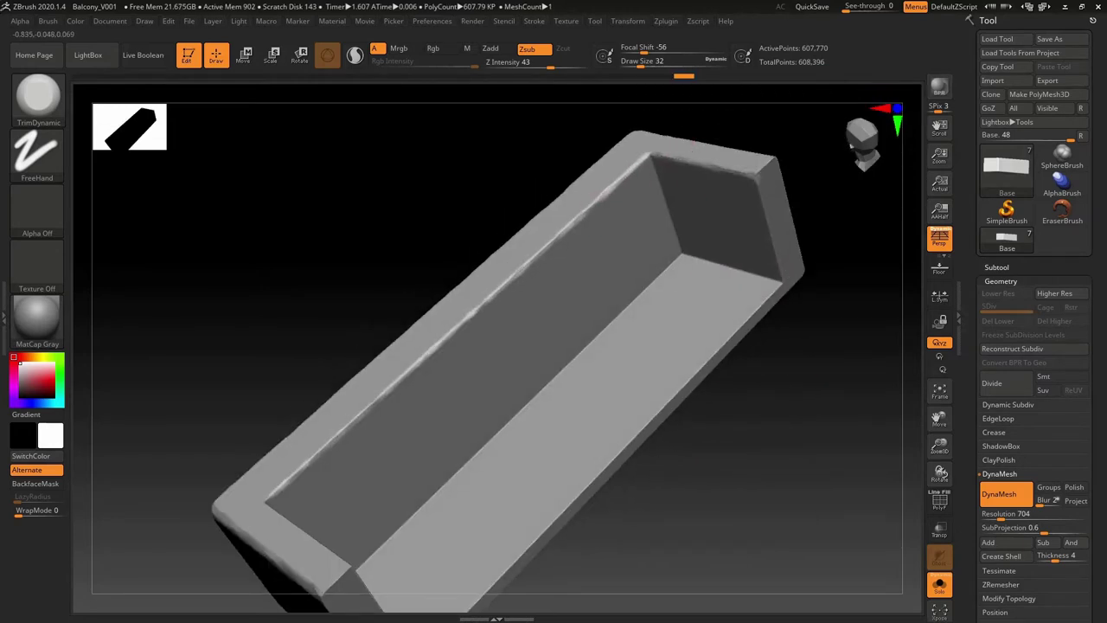
{"action": "right_click_drag", "start_coordinate": [597, 198], "coordinate": [610, 153]}
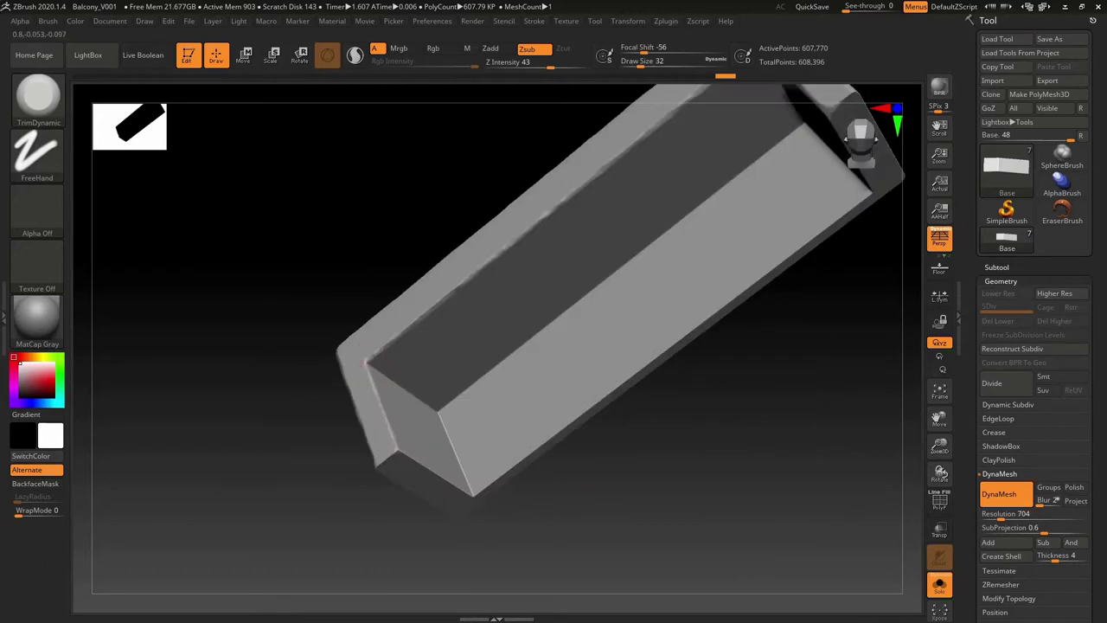
{"action": "key", "text": "f"}
{"action": "right_click_drag", "start_coordinate": [520, 493], "coordinate": [633, 390]}
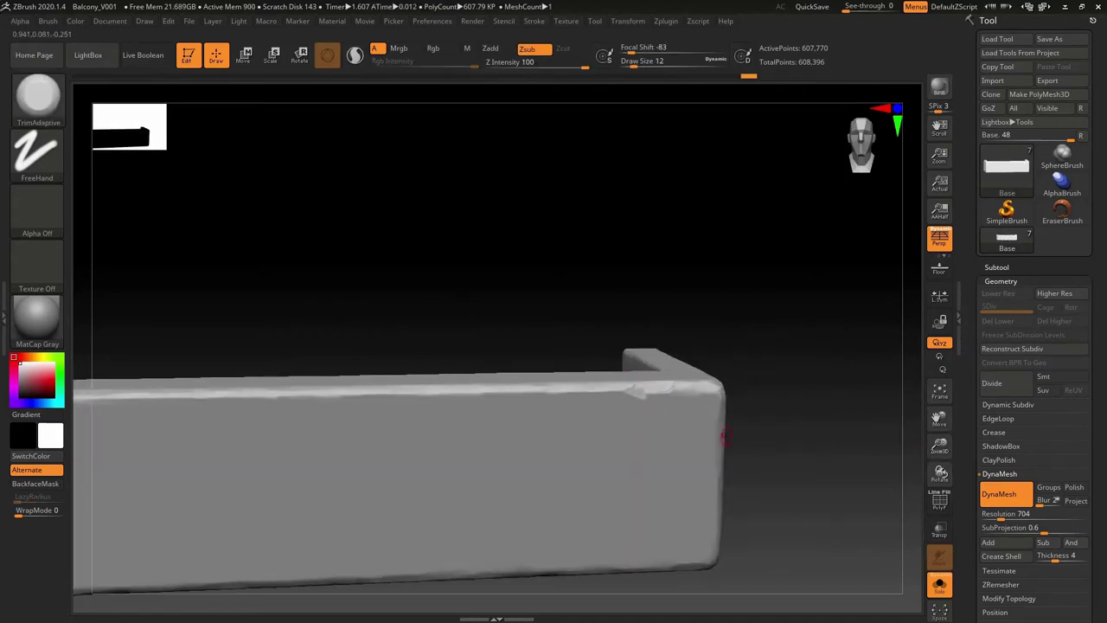
Step: Switch to the spots02 drag-rectangle brush and apply surface Noise at strength -0.00004
{"action": "key", "text": "b"}
{"action": "key", "text": "t"}
{"action": "key", "text": "d"}
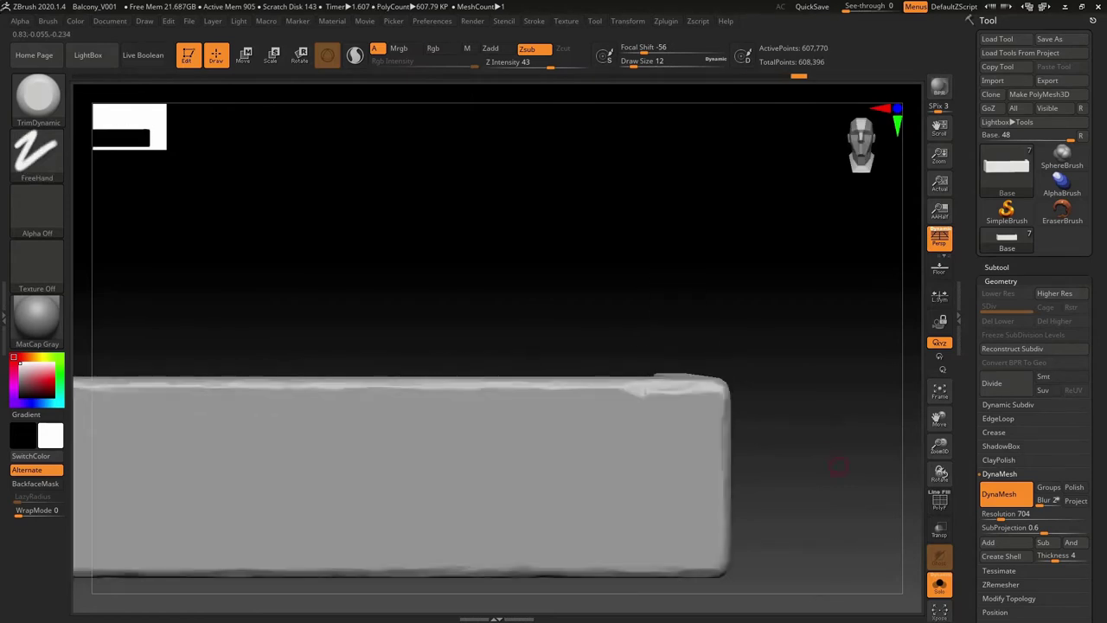
{"action": "key", "text": "b"}
{"action": "left_click", "coordinate": [398, 536]}
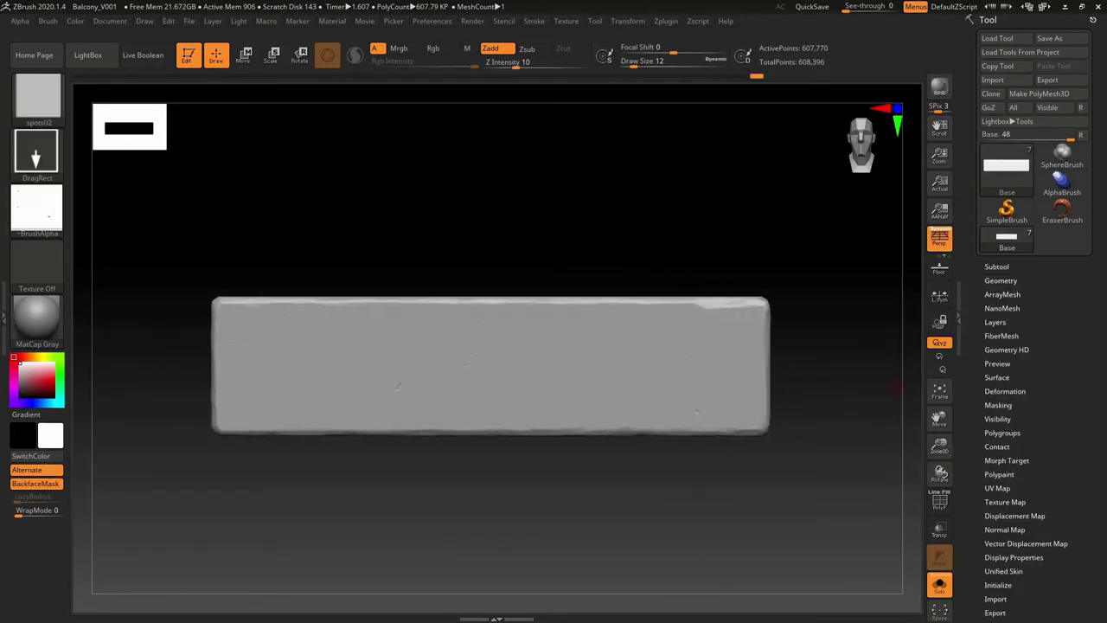
{"action": "left_click", "coordinate": [991, 390]}
{"action": "type", "text": "-0"}
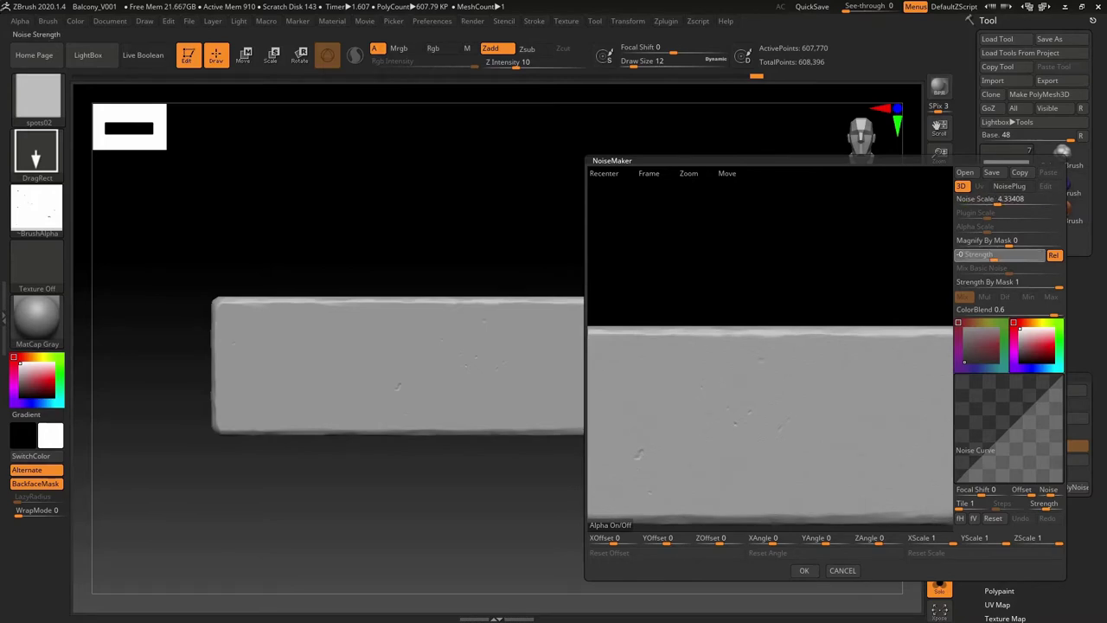
{"action": "type", "text": ".00004"}
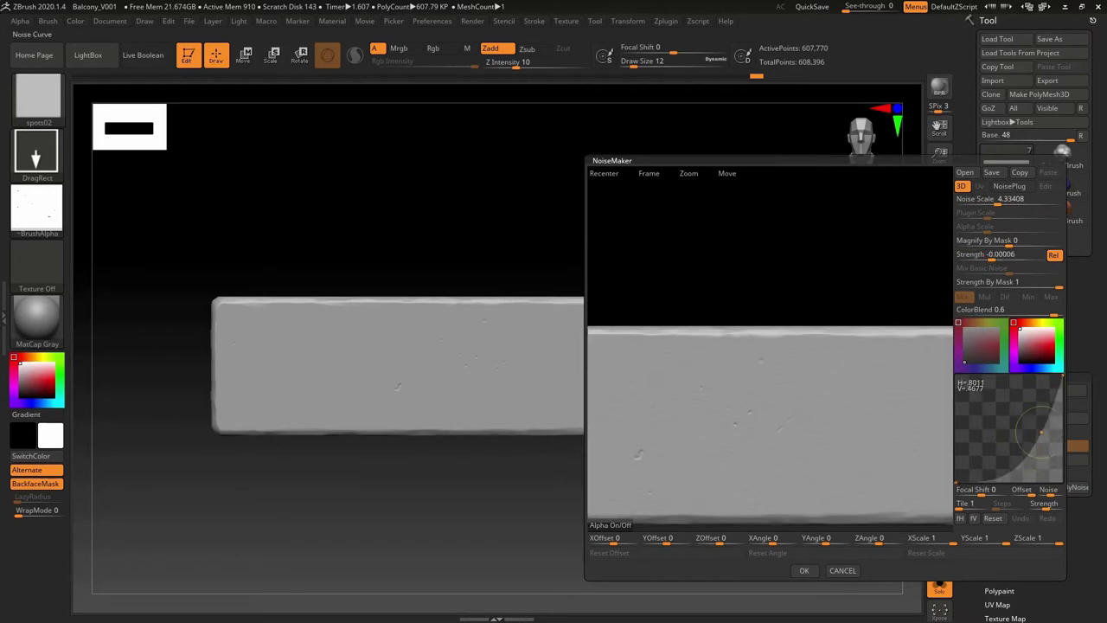
{"action": "key", "text": "Return"}
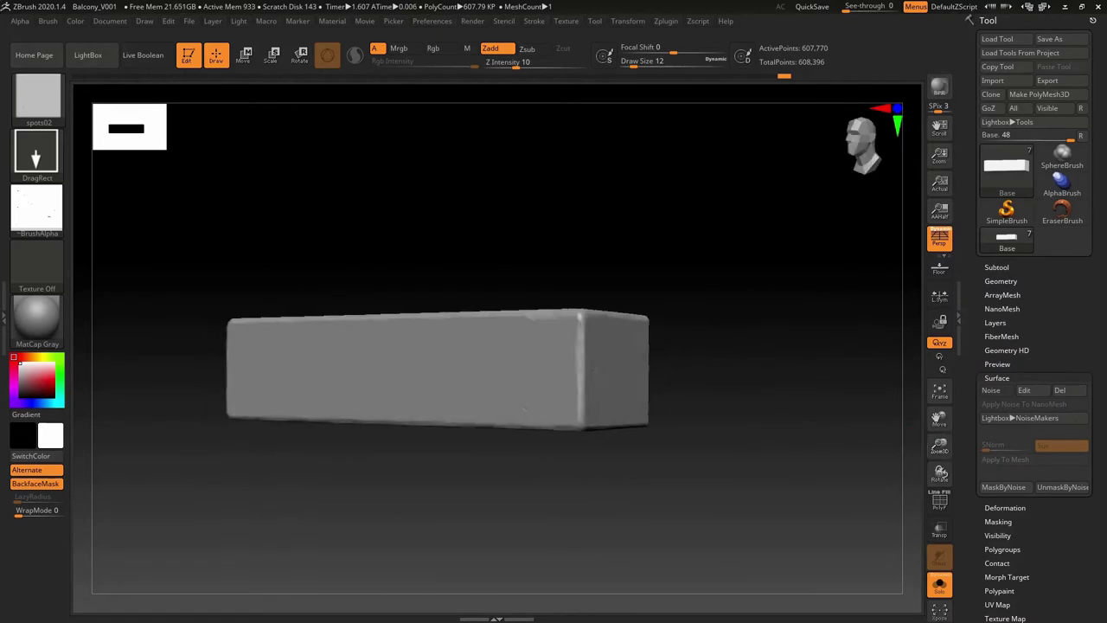
Step: Select the BIG05 brush from the brush palette
{"action": "key", "text": "b"}
{"action": "left_click", "coordinate": [565, 452]}
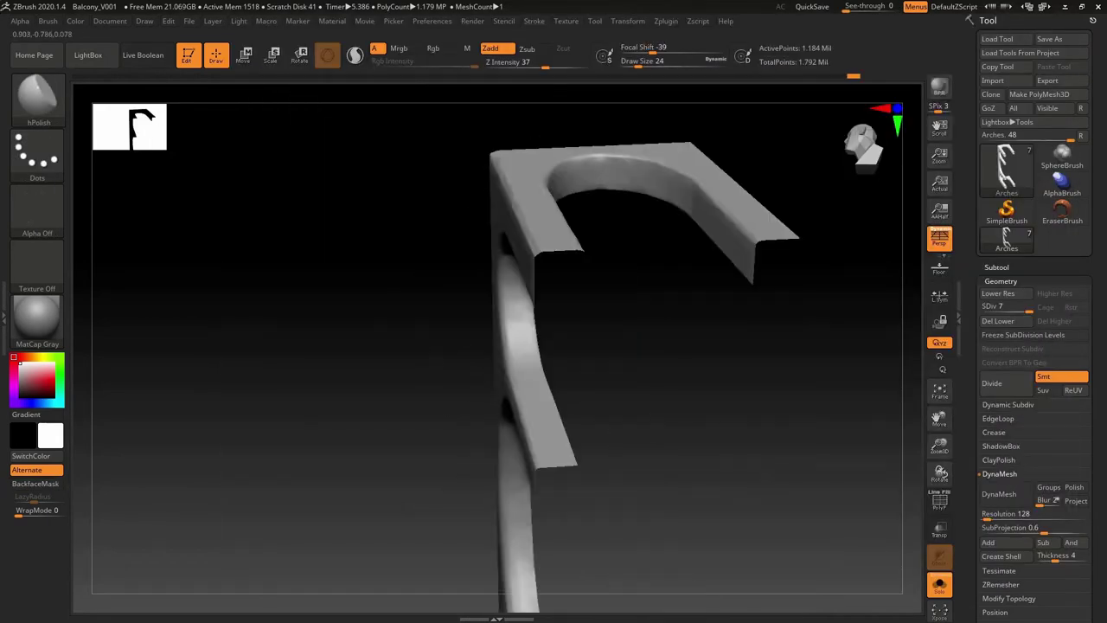
Step: Bring up the brush picker
{"action": "key", "text": "b"}
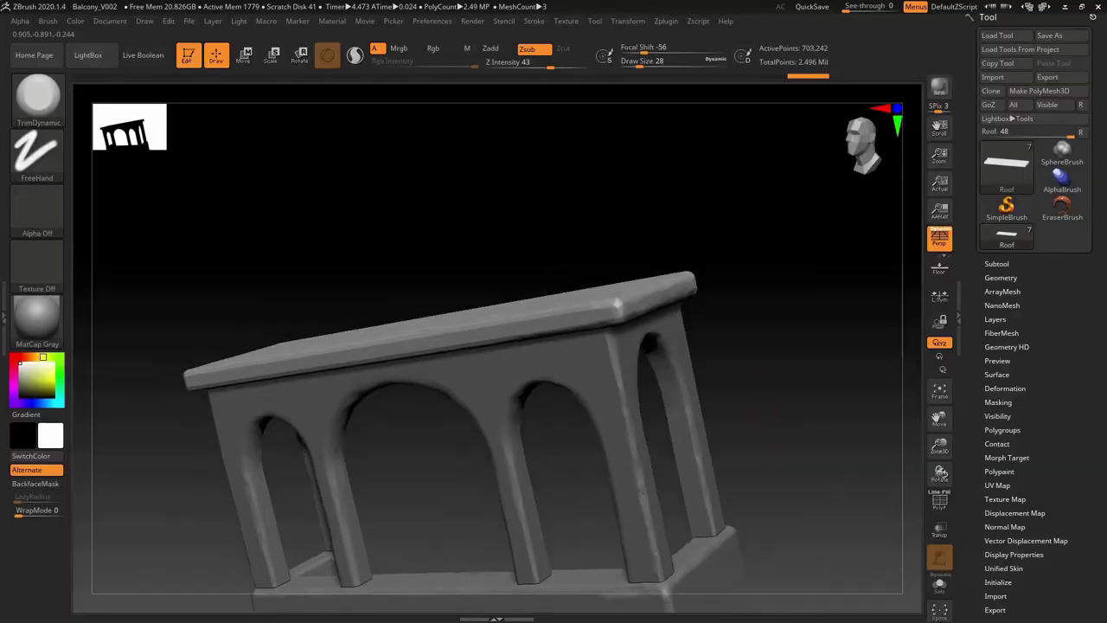
Step: Tilt the balcony for a view from below and isolate one piece in Solo mode
{"action": "mouse_move", "coordinate": [784, 417]}
{"action": "left_mouse_down"}
{"action": "mouse_move", "coordinate": [710, 407]}
{"action": "mouse_move", "coordinate": [774, 391]}
{"action": "left_mouse_up"}
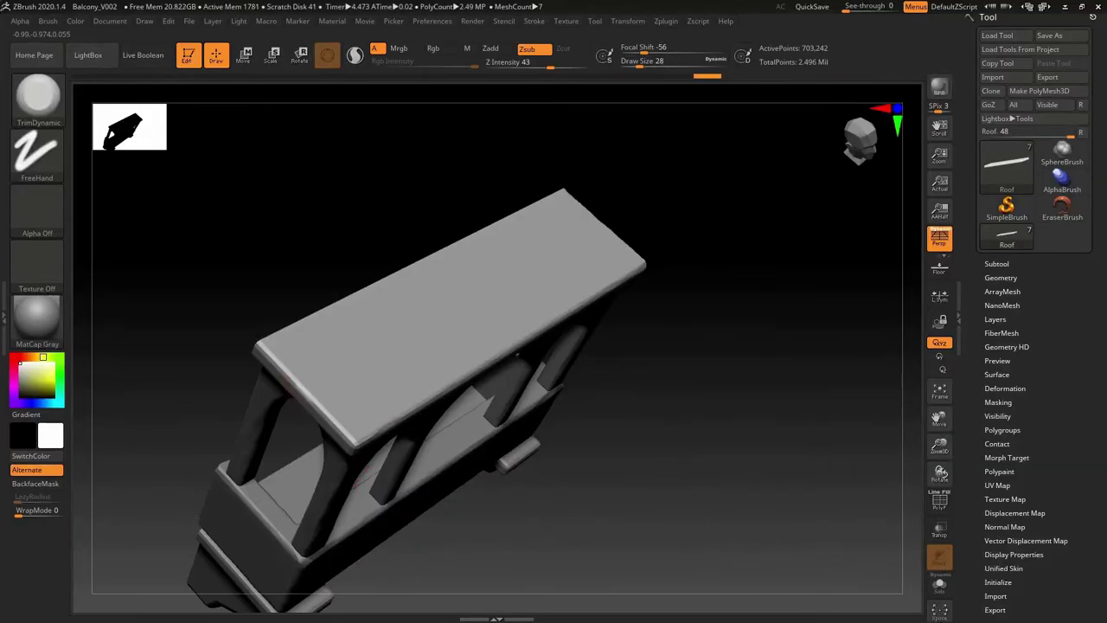
{"action": "mouse_move", "coordinate": [242, 376]}
{"action": "left_mouse_down"}
{"action": "mouse_move", "coordinate": [320, 413]}
{"action": "mouse_move", "coordinate": [326, 436]}
{"action": "mouse_move", "coordinate": [386, 476]}
{"action": "left_mouse_up"}
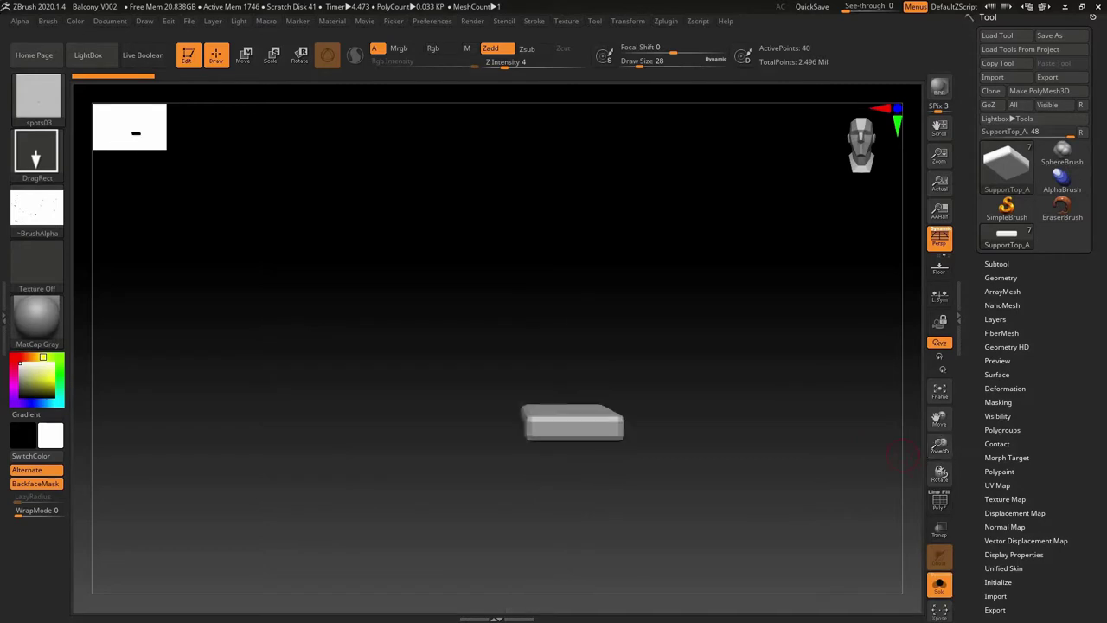
Step: Subdivide SupportTop_A one level with Ctrl+D
{"action": "key", "text": "ctrl+d"}
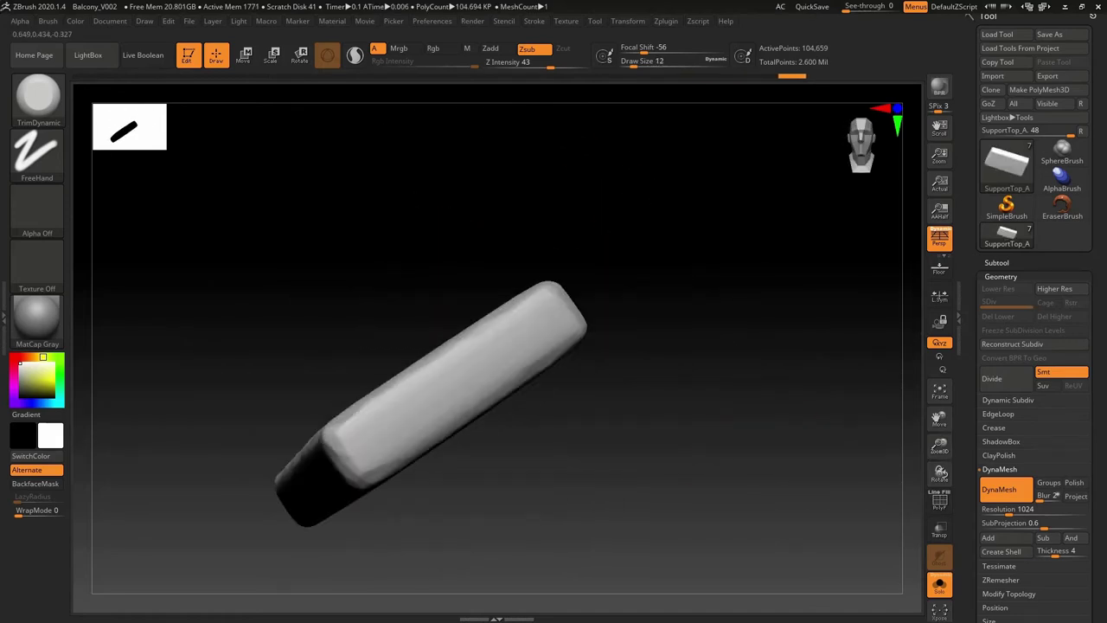
Step: Scrub SupportTop_A's undo history back and forth to show the chamfered bracket stages
{"action": "key", "text": "ctrl+shift+z"}
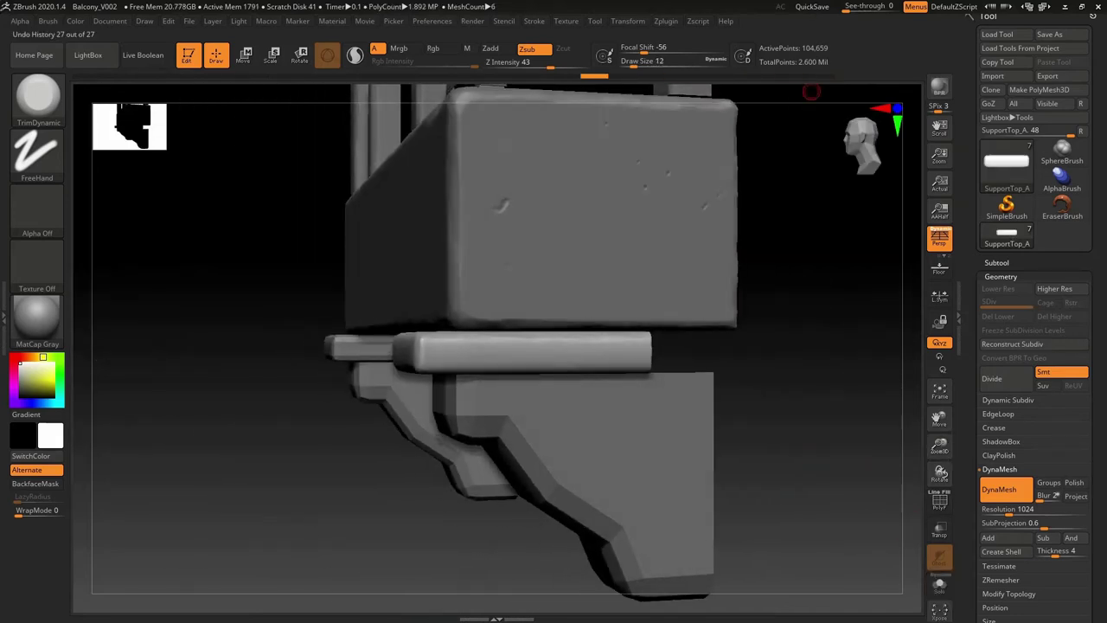
{"action": "key", "text": "ctrl+shift+z"}
{"action": "key", "text": "ctrl+shift+z"}
{"action": "key", "text": "ctrl+shift+z"}
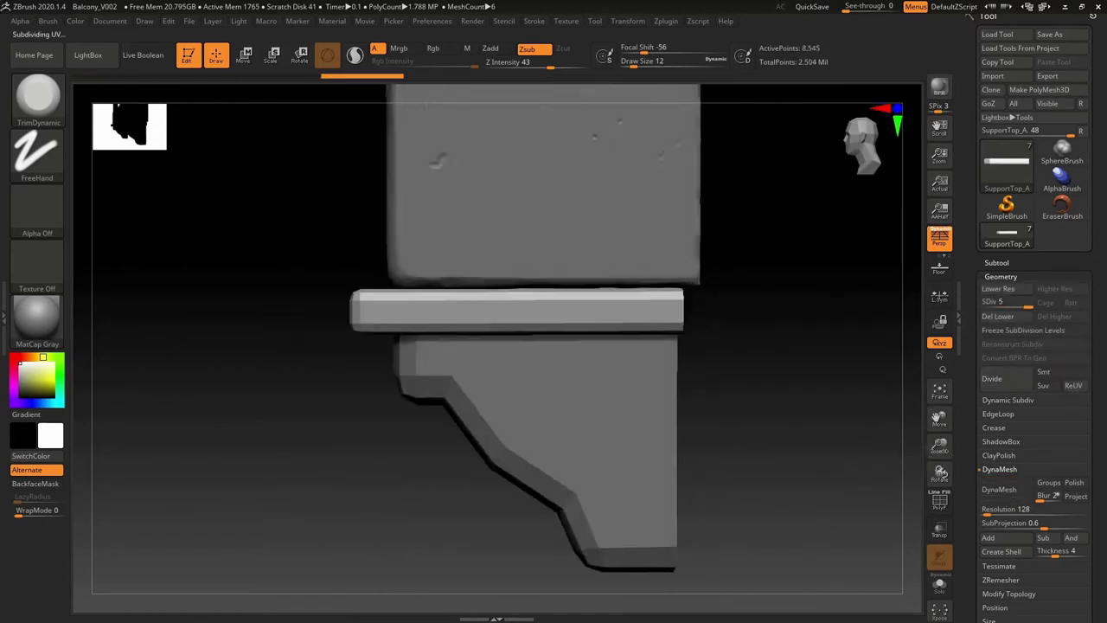
{"action": "key", "text": "ctrl+shift+z"}
{"action": "key", "text": "ctrl+shift+z"}
{"action": "key", "text": "ctrl+shift+z"}
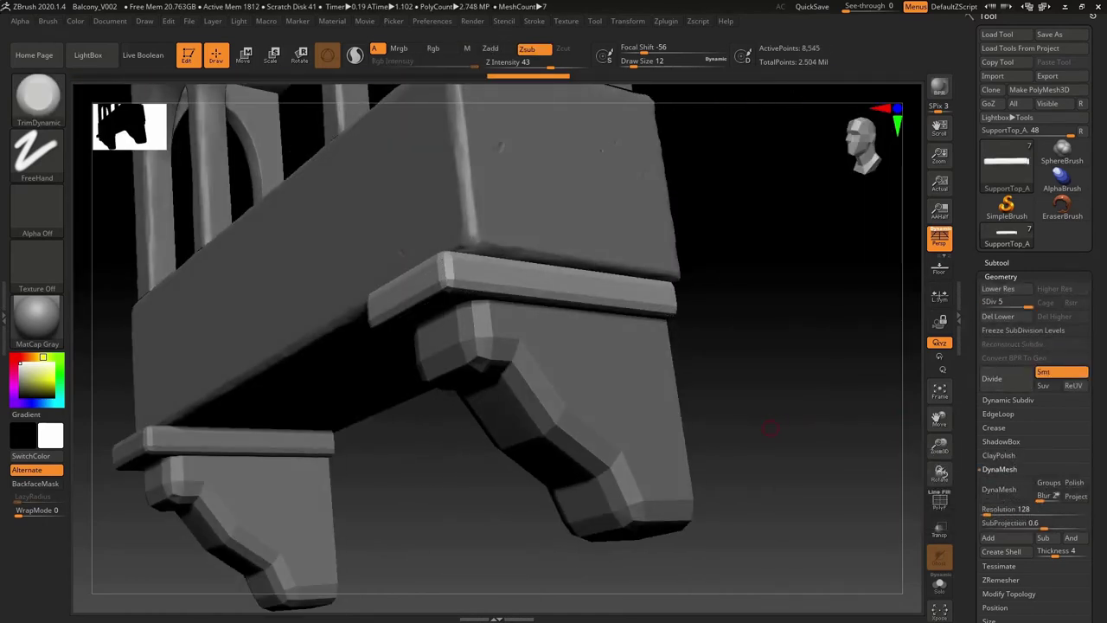
{"action": "key", "text": "ctrl+shift+z"}
{"action": "key", "text": "ctrl+shift+z"}
{"action": "key", "text": "ctrl+shift+z"}
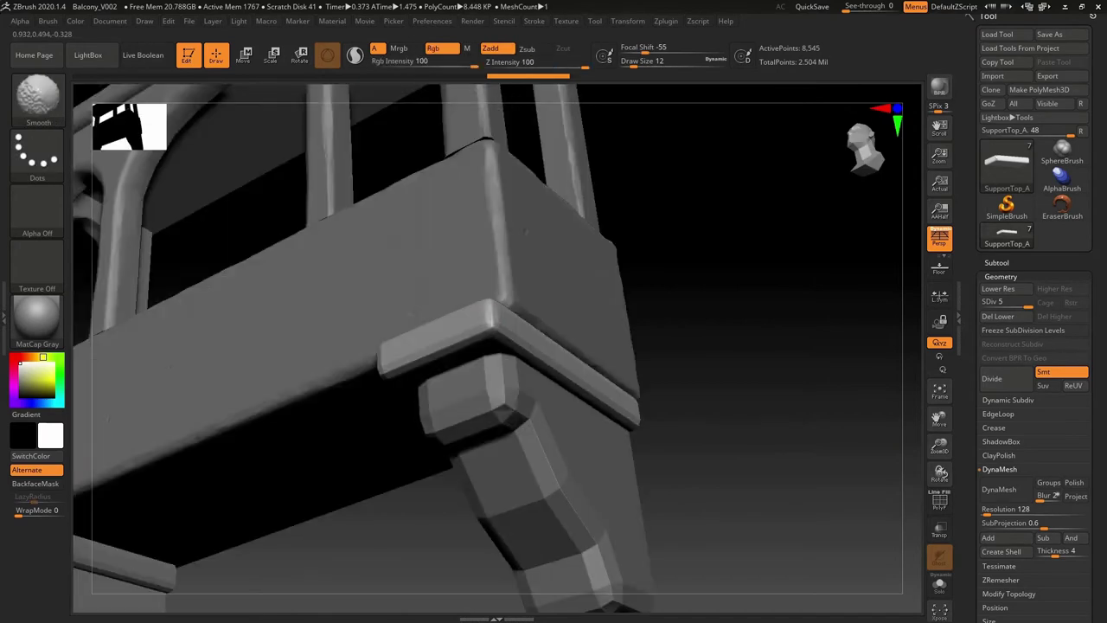
{"action": "key", "text": "ctrl+shift+z"}
{"action": "key", "text": "ctrl+shift+z"}
{"action": "key", "text": "ctrl+shift+z"}
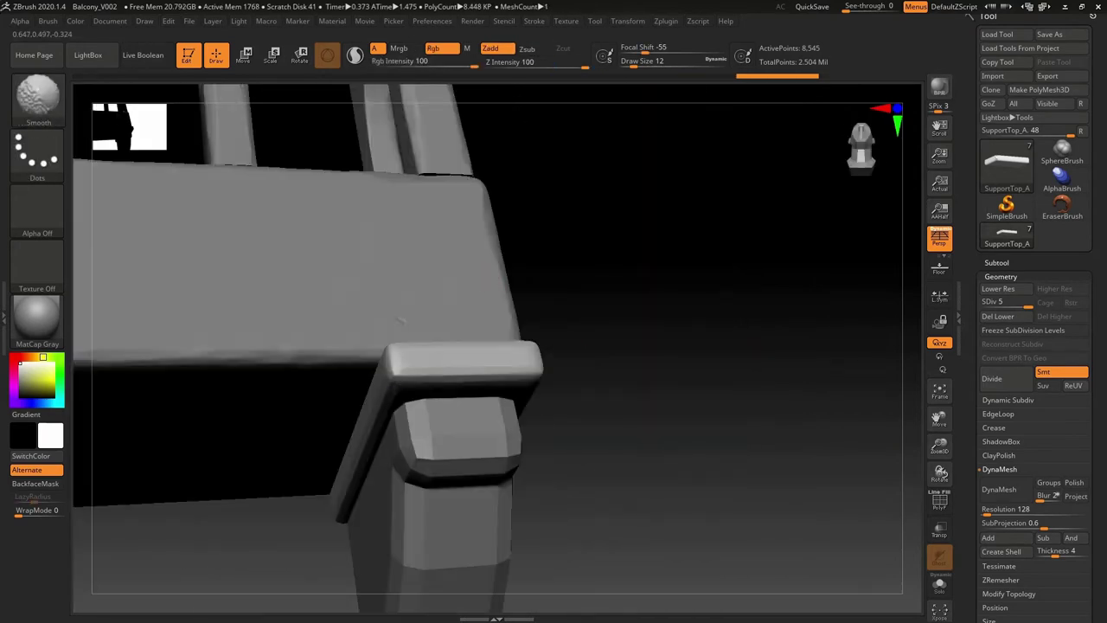
{"action": "key", "text": "ctrl+z"}
{"action": "key", "text": "ctrl+shift+z"}
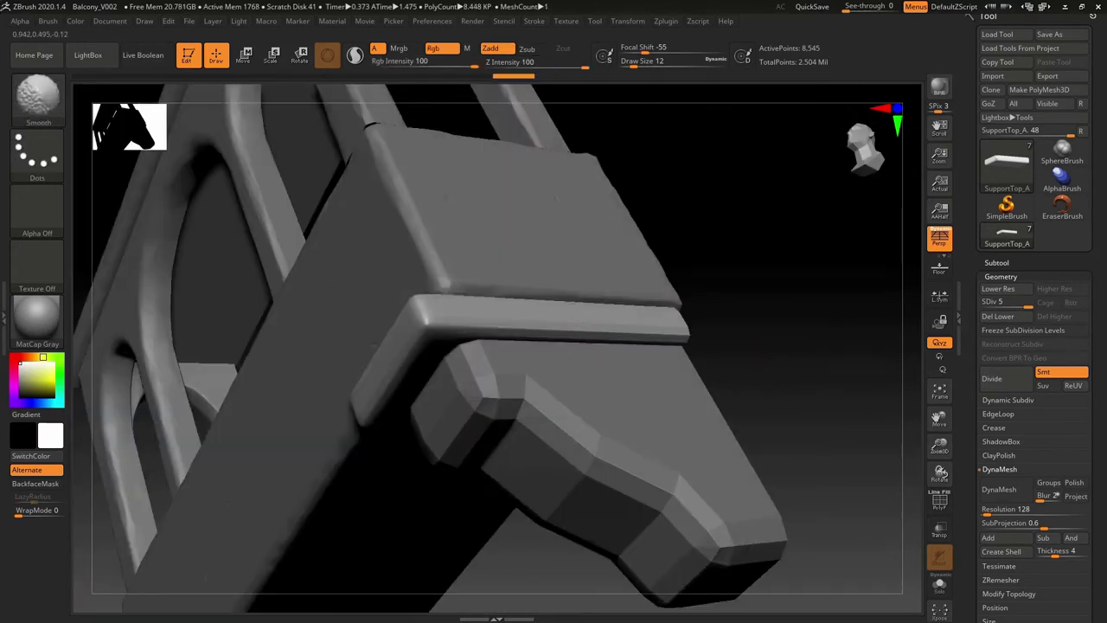
{"action": "key", "text": "ctrl+shift+z"}
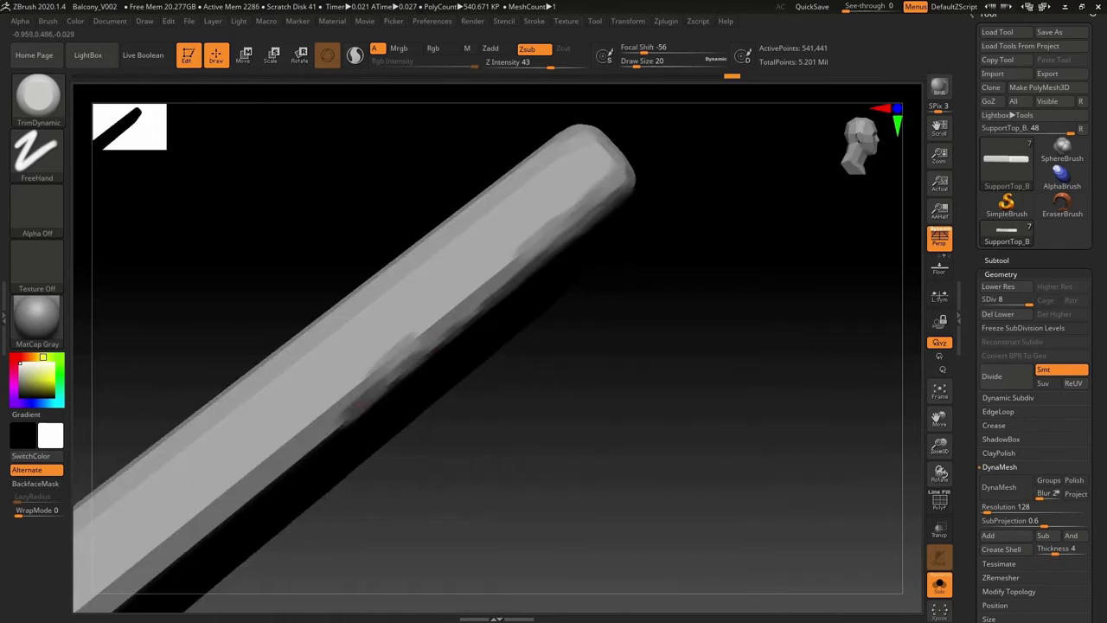
Step: Replay SupportTop_B's history forward to its TrimDynamic-chamfered, slightly chipped long edges
{"action": "key", "text": "ctrl+shift+z"}
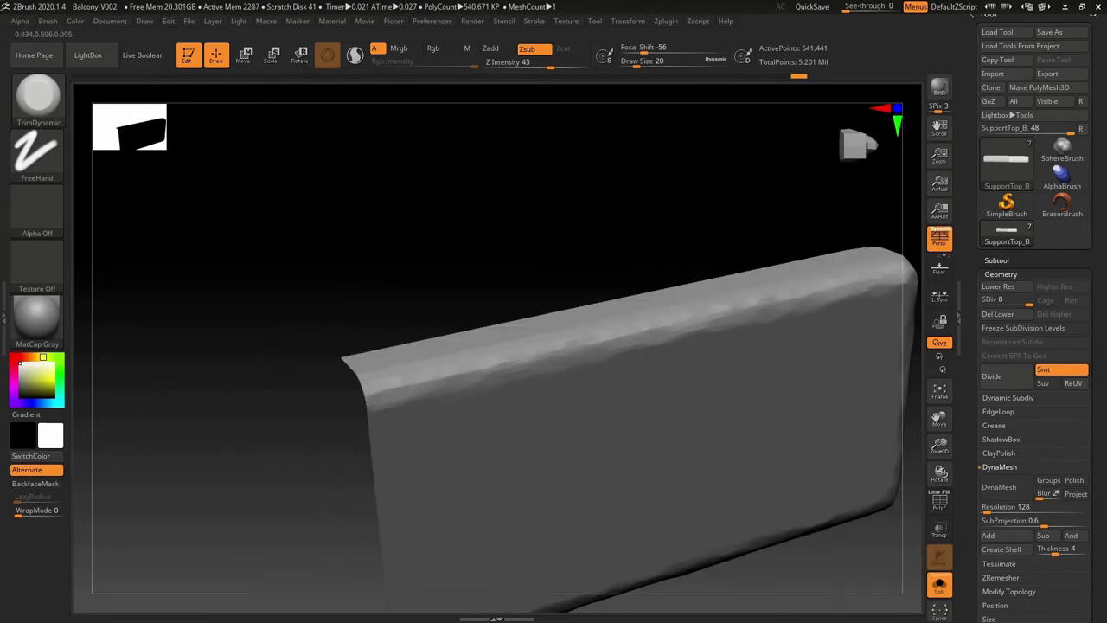
{"action": "key", "text": "ctrl+z"}
{"action": "key", "text": "ctrl+z"}
{"action": "key", "text": "ctrl+z"}
{"action": "key", "text": "ctrl+z"}
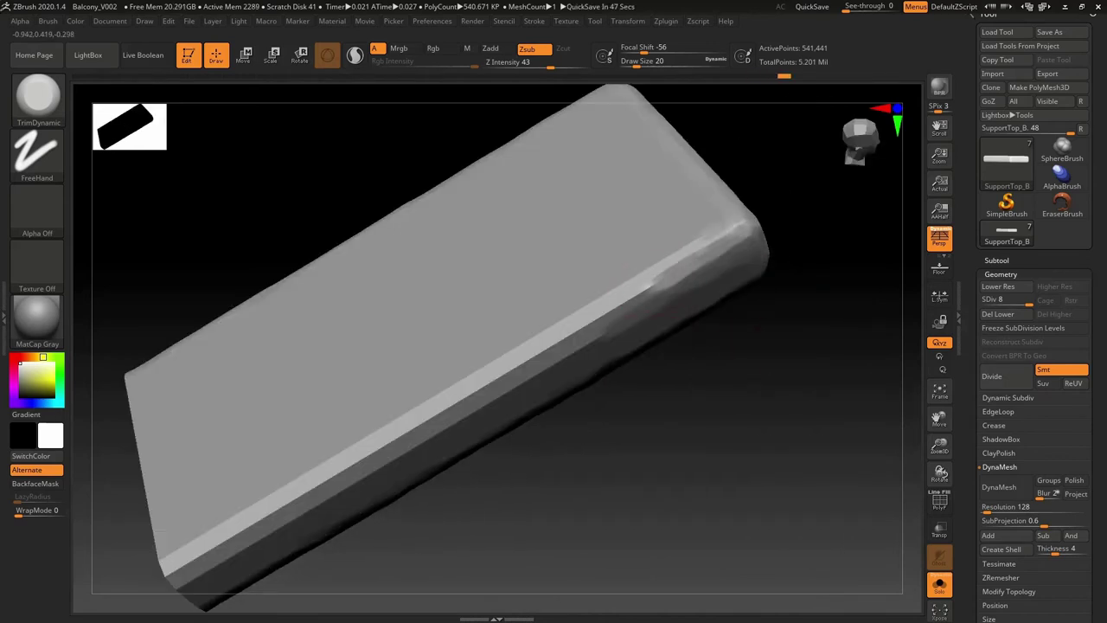
{"action": "key", "text": "ctrl+shift+z"}
{"action": "key", "text": "ctrl+shift+z"}
{"action": "key", "text": "ctrl+shift+z"}
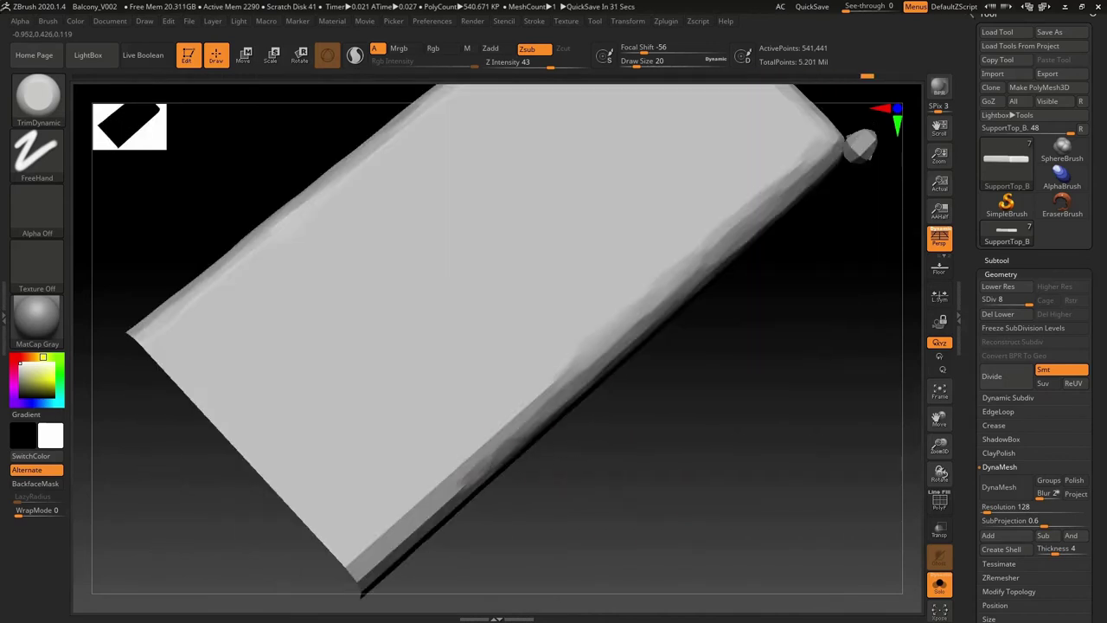
{"action": "key", "text": "ctrl+shift+z"}
{"action": "key", "text": "ctrl+shift+z"}
{"action": "key", "text": "ctrl+shift+z"}
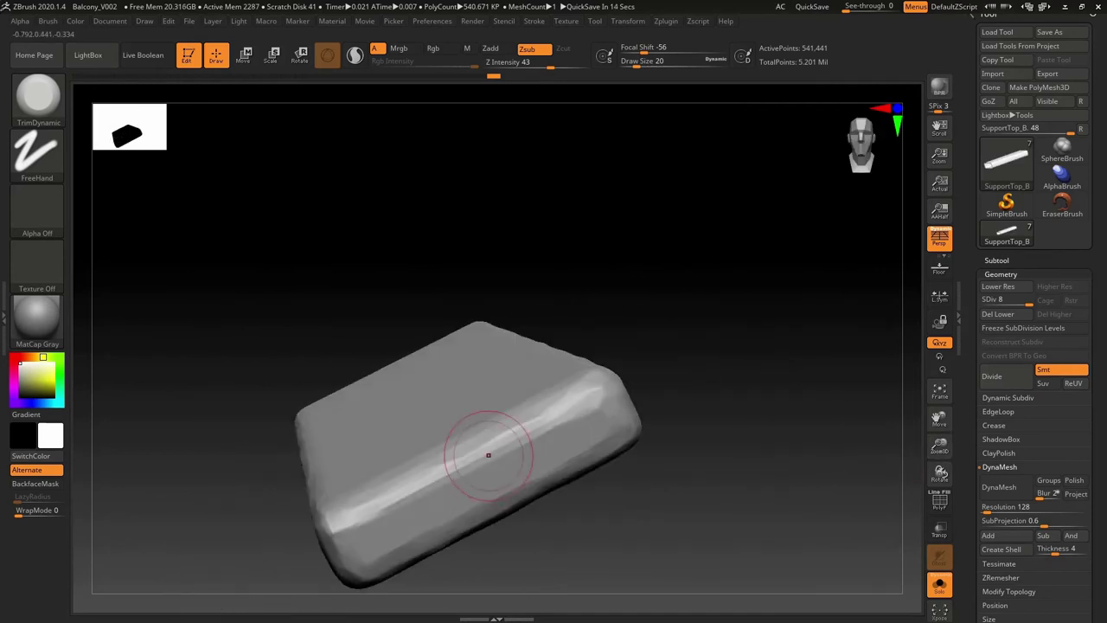
{"action": "key", "text": "ctrl+shift+z"}
{"action": "key", "text": "ctrl+shift+z"}
{"action": "key", "text": "ctrl+shift+z"}
{"action": "key", "text": "ctrl+shift+z"}
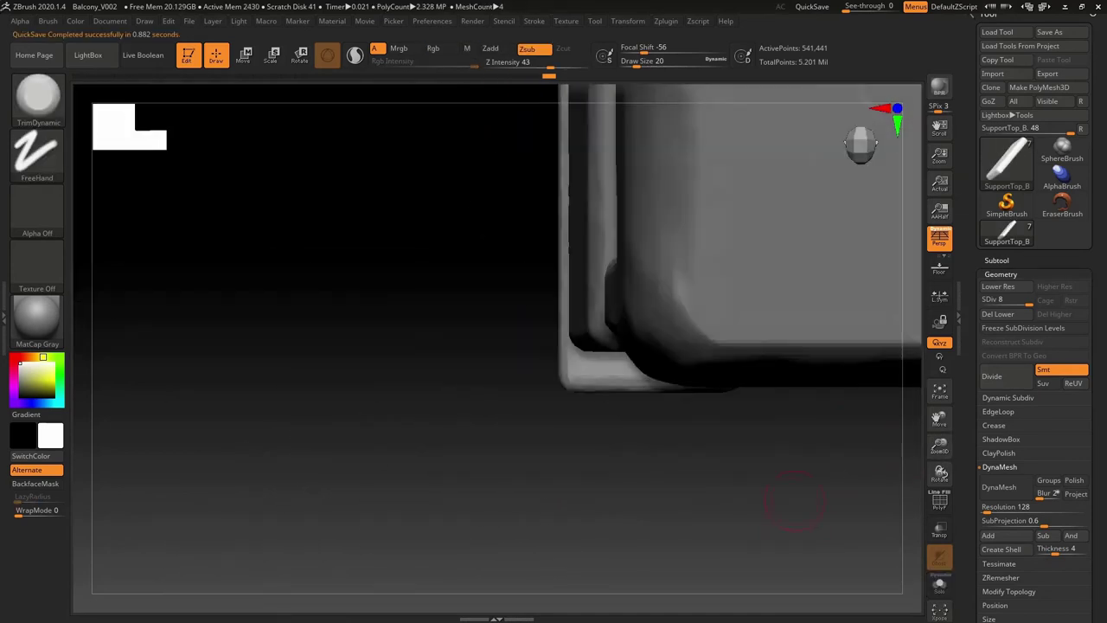
{"action": "key", "text": "ctrl+shift+z"}
Step: Step SupportBtm_B's history forward from its blocky shape through the TrimAdaptive passes
{"action": "key", "text": "ctrl+shift+z"}
{"action": "key", "text": "alt+z"}
{"action": "key", "text": "alt+z"}
{"action": "key", "text": "ctrl+shift+z"}
{"action": "key", "text": "ctrl+shift+z"}
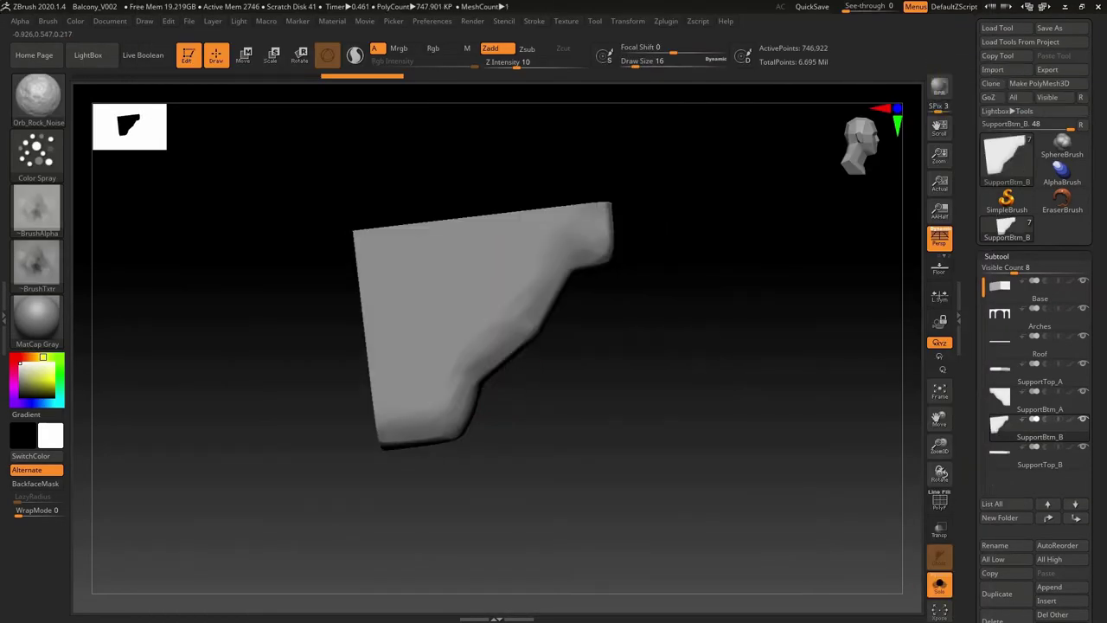
{"action": "key", "text": "ctrl+shift+z"}
{"action": "key", "text": "ctrl+shift+z"}
{"action": "key", "text": "ctrl+shift+z"}
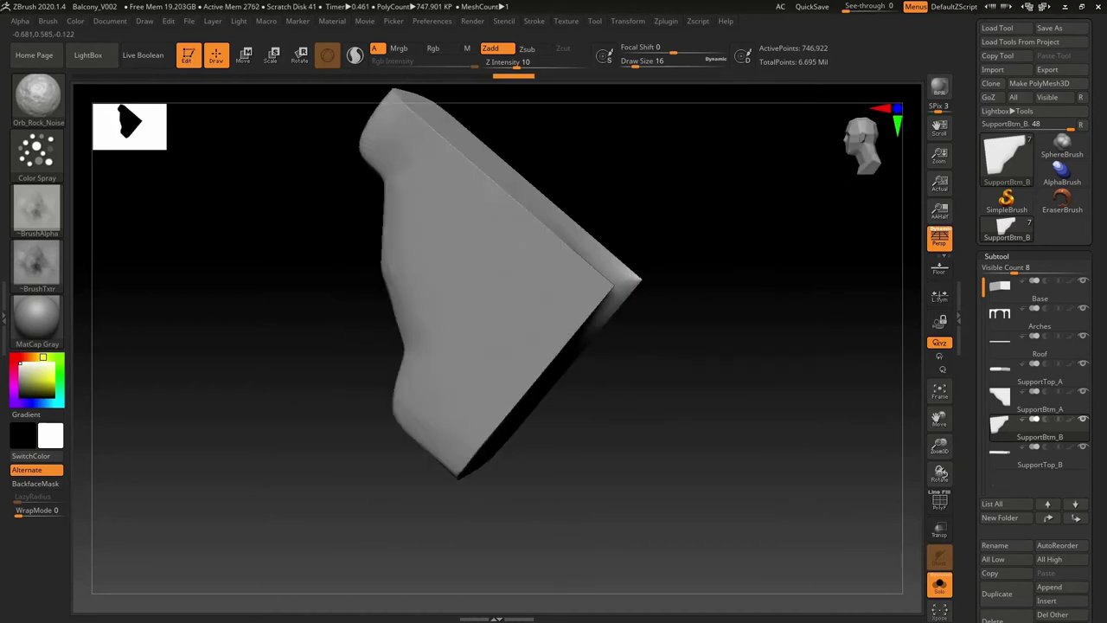
{"action": "key", "text": "ctrl+shift+z"}
{"action": "key", "text": "ctrl+shift+z"}
{"action": "key", "text": "ctrl+shift+z"}
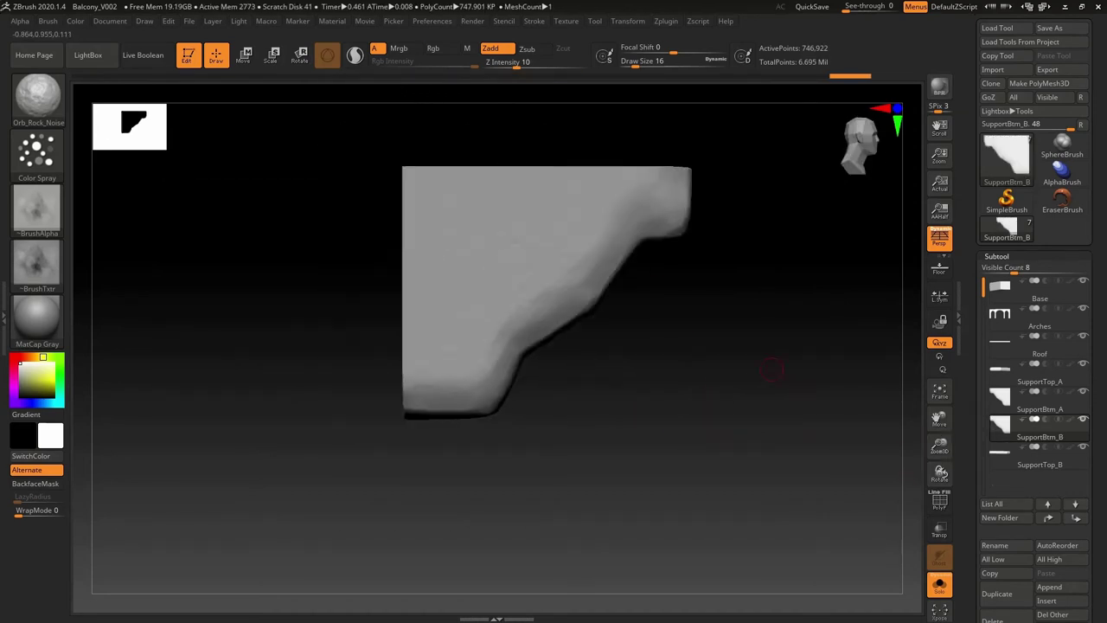
{"action": "key", "text": "ctrl+shift+z"}
{"action": "key", "text": "ctrl+shift+z"}
{"action": "key", "text": "ctrl+shift+z"}
{"action": "key", "text": "b"}
{"action": "key", "text": "t"}
{"action": "key", "text": "a"}
{"action": "key", "text": "ctrl+shift+z"}
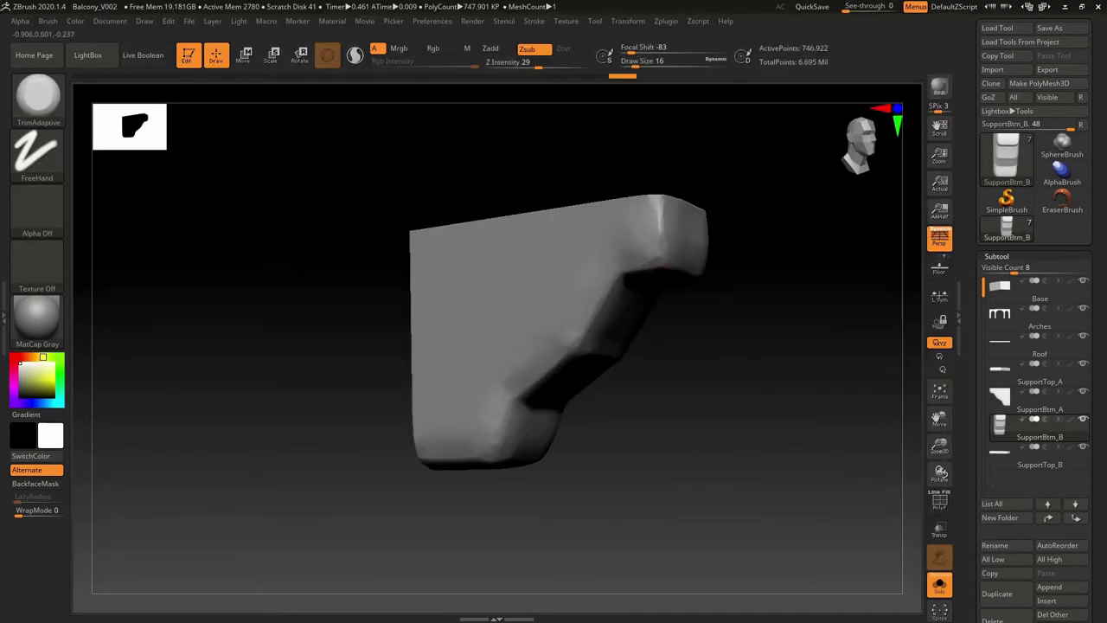
{"action": "key", "text": "ctrl+shift+z"}
Step: Advance through the stepped chamfers and chipping to the finished bracket, then pick a crack brush
{"action": "key", "text": "ctrl+shift+z"}
{"action": "key", "text": "ctrl+shift+z"}
{"action": "key", "text": "ctrl+shift+z"}
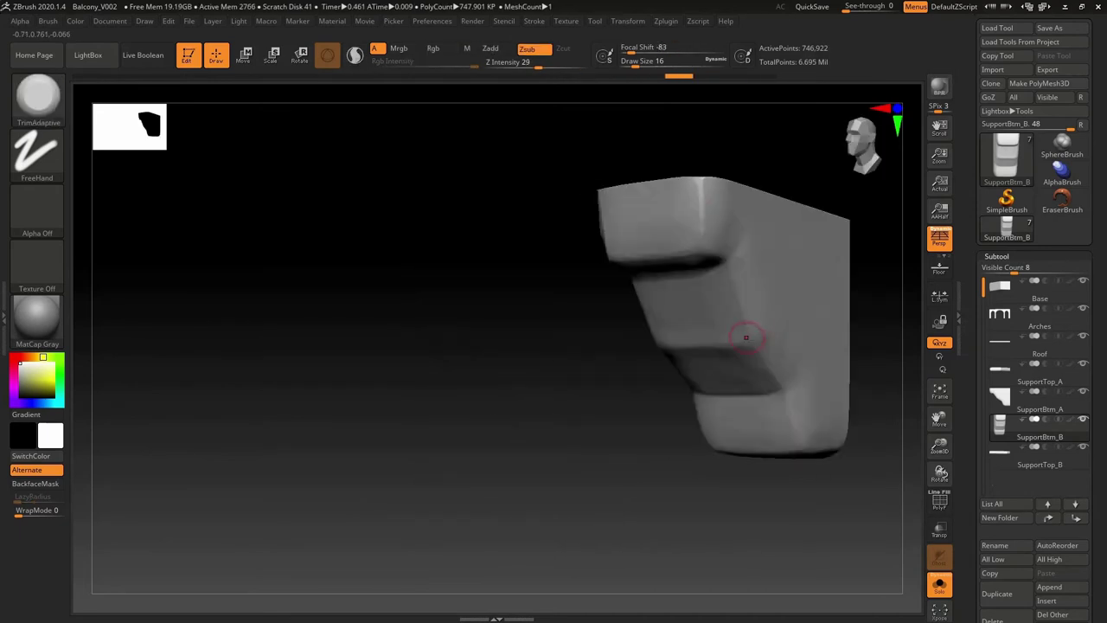
{"action": "key", "text": "ctrl+shift+z"}
{"action": "key", "text": "ctrl+shift+z"}
{"action": "key", "text": "ctrl+shift+z"}
{"action": "key", "text": "ctrl+shift+z"}
{"action": "key", "text": "ctrl+shift+z"}
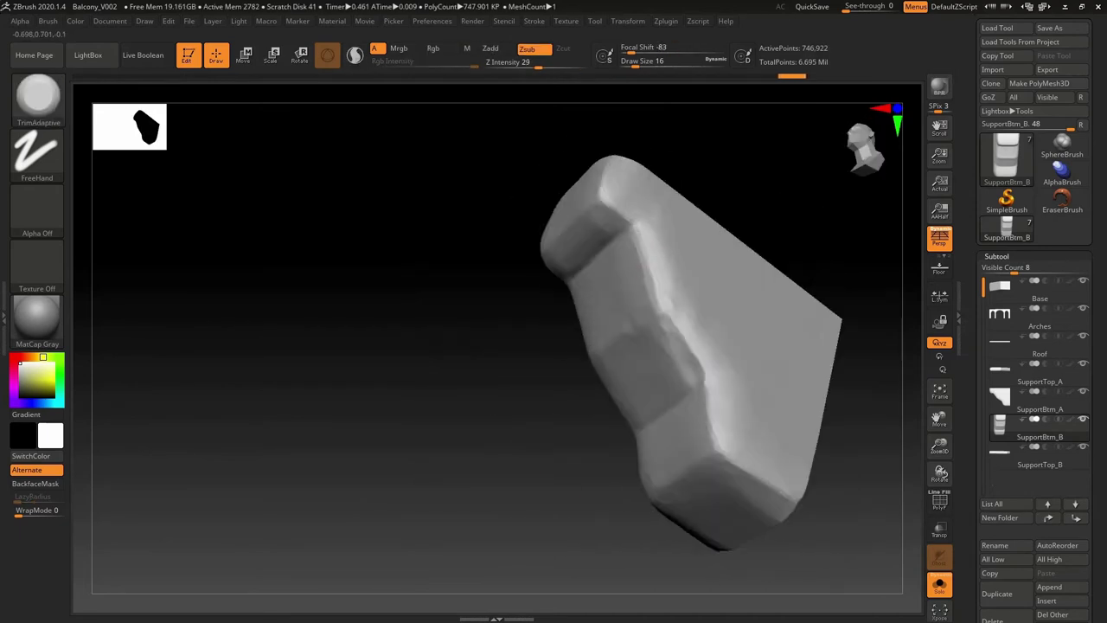
{"action": "key", "text": "ctrl+shift+z"}
{"action": "key", "text": "ctrl+shift+z"}
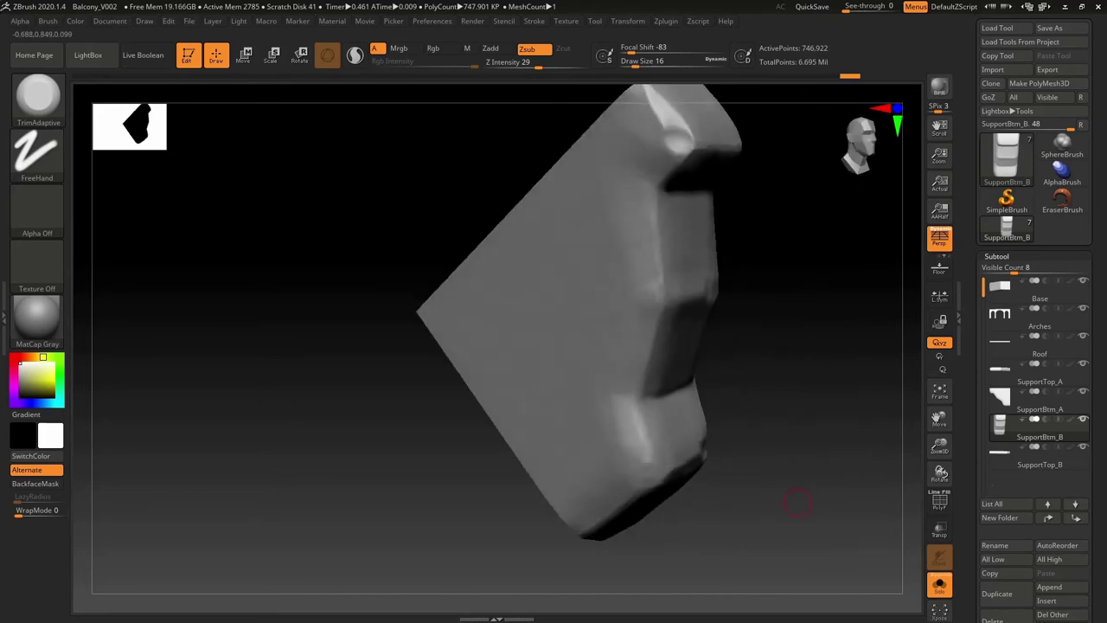
{"action": "key", "text": "ctrl+shift+z"}
{"action": "key", "text": "ctrl+shift+z"}
{"action": "key", "text": "ctrl+shift+z"}
{"action": "key", "text": "ctrl+shift+z"}
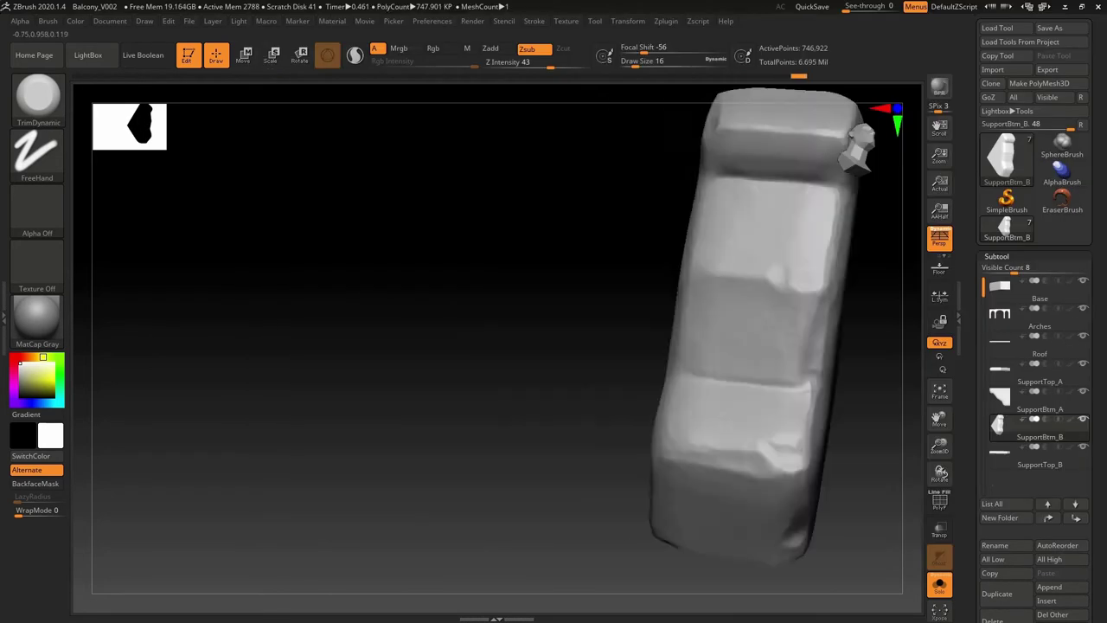
{"action": "key", "text": "ctrl+shift+z"}
{"action": "key", "text": "ctrl+shift+z"}
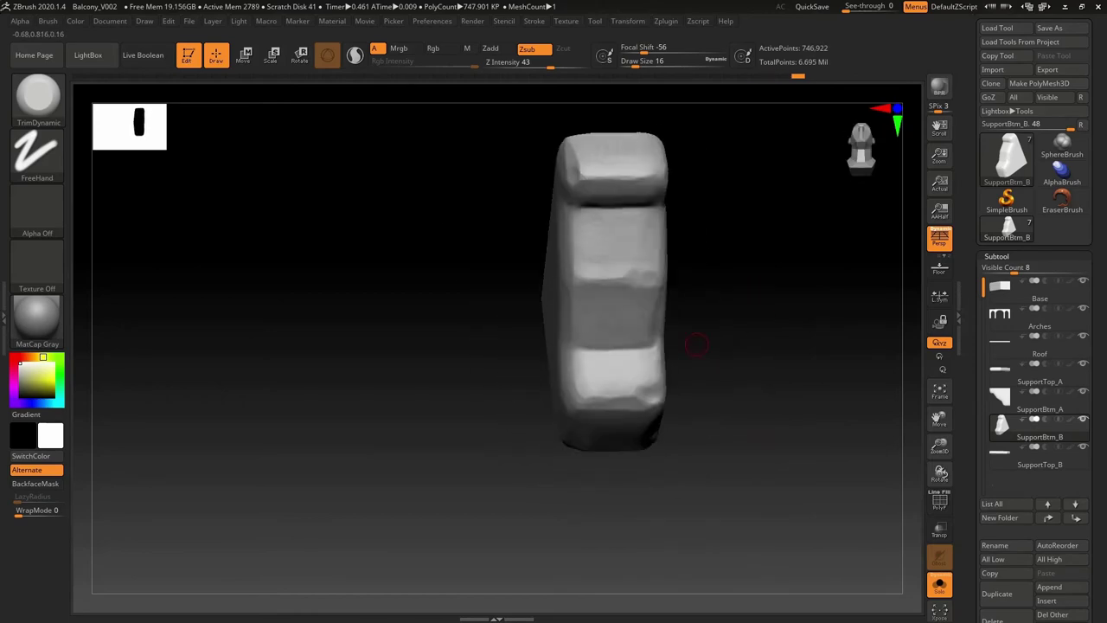
{"action": "key", "text": "ctrl+shift+z"}
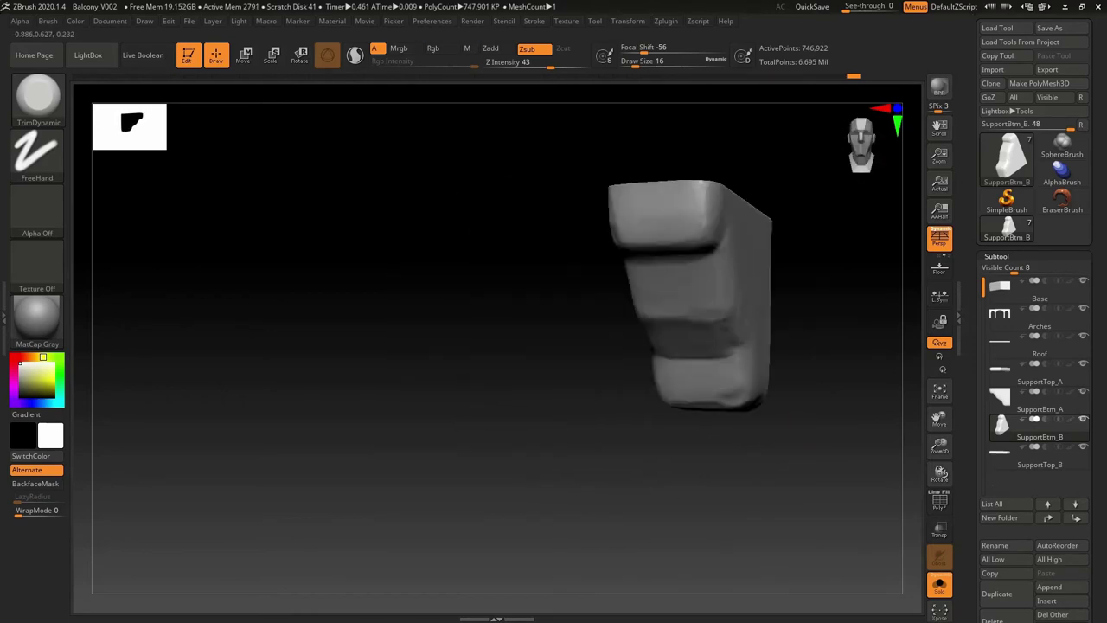
{"action": "key", "text": "b"}
{"action": "key", "text": "b"}
{"action": "key", "text": "i"}
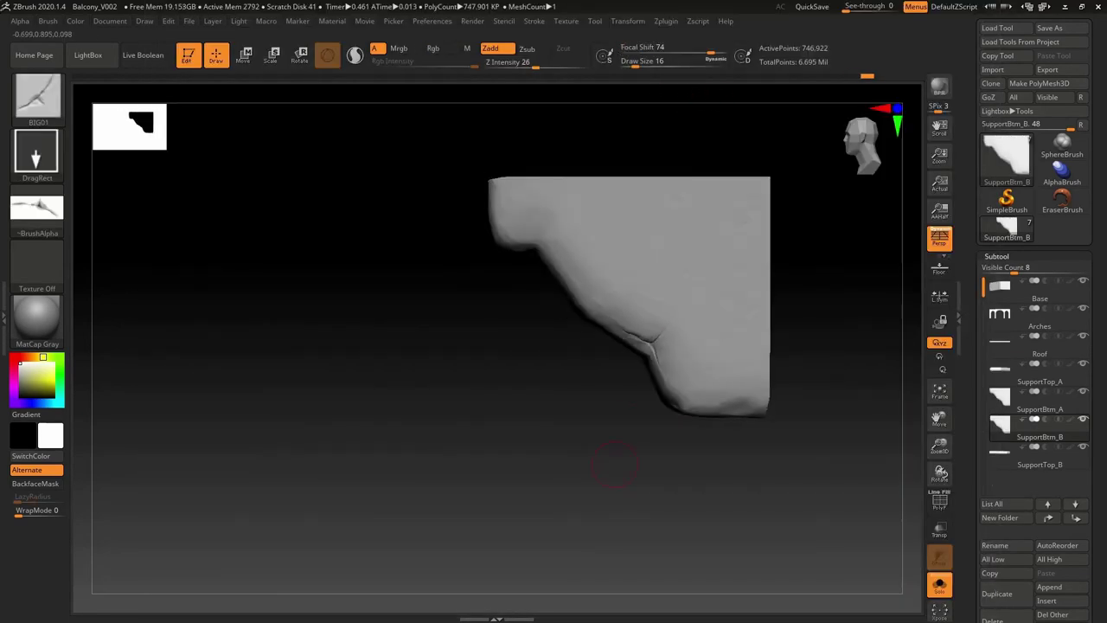
Step: Switch to a different BIG crack stamp brush for SupportBtm_B
{"action": "key", "text": "b"}
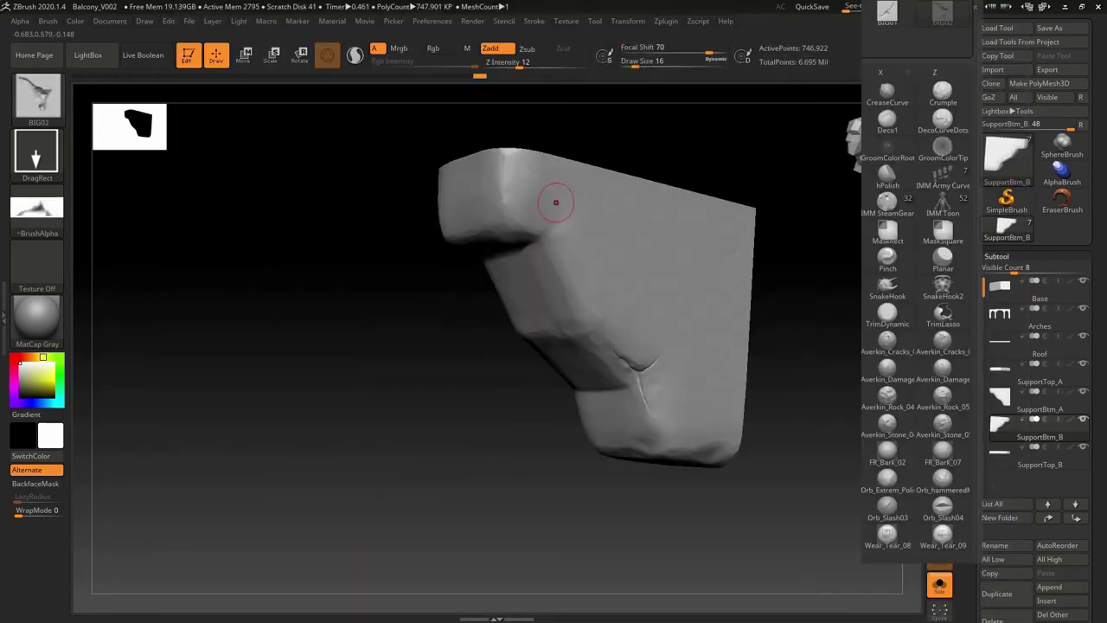
{"action": "key", "text": "b"}
{"action": "key", "text": "i"}
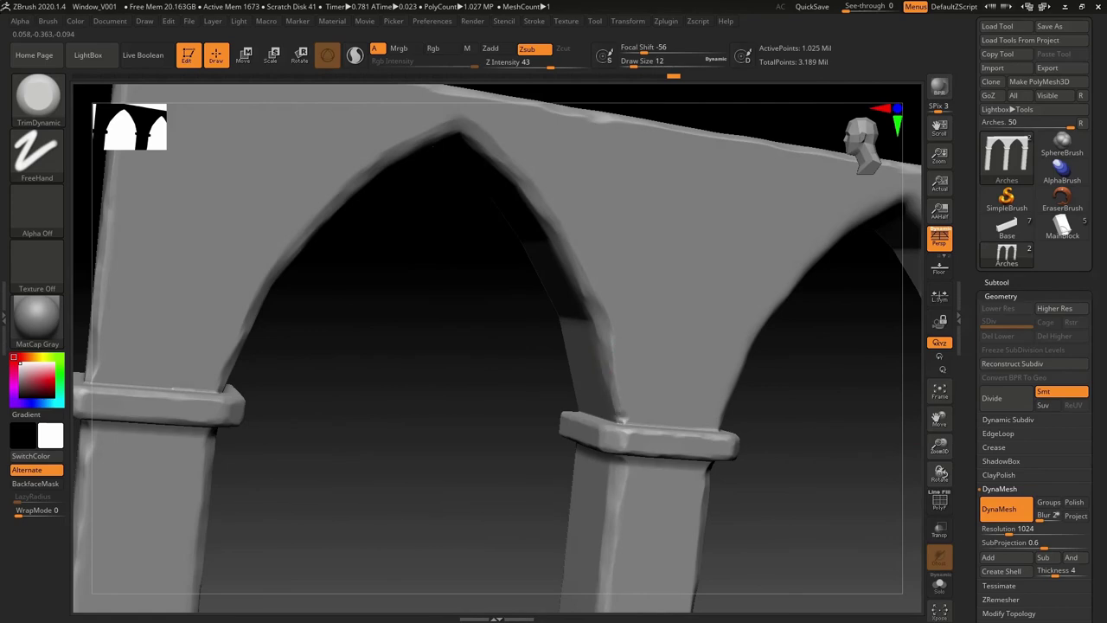
Step: Alternate ClayTubes and hPolish strokes on the arch edges, viewing along the arches
{"action": "key", "text": "b"}
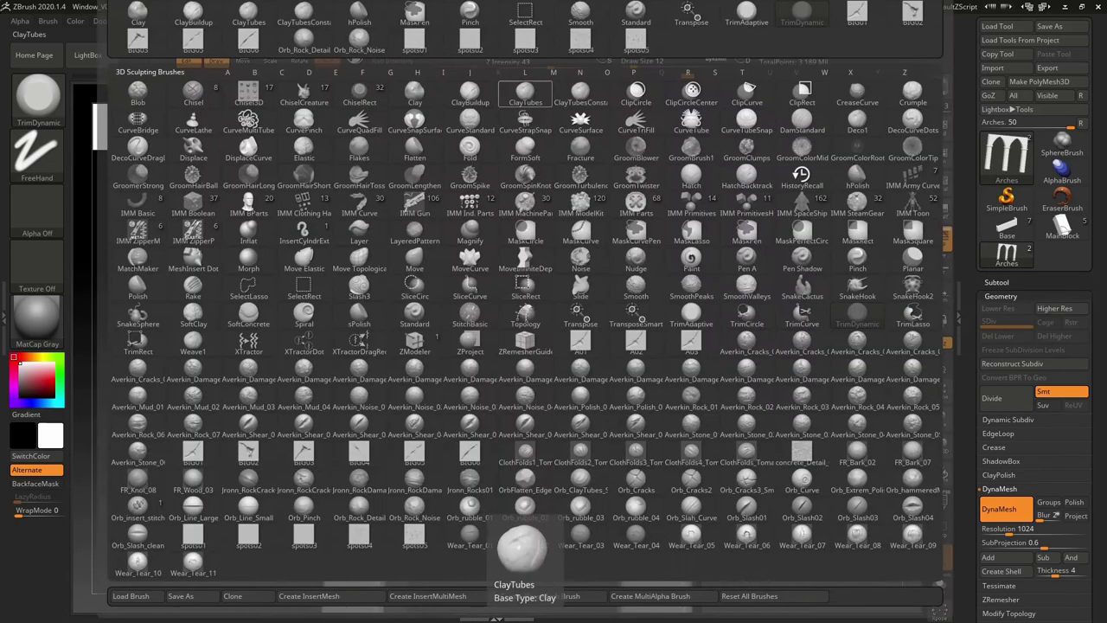
{"action": "key", "text": "c"}
{"action": "key", "text": "t"}
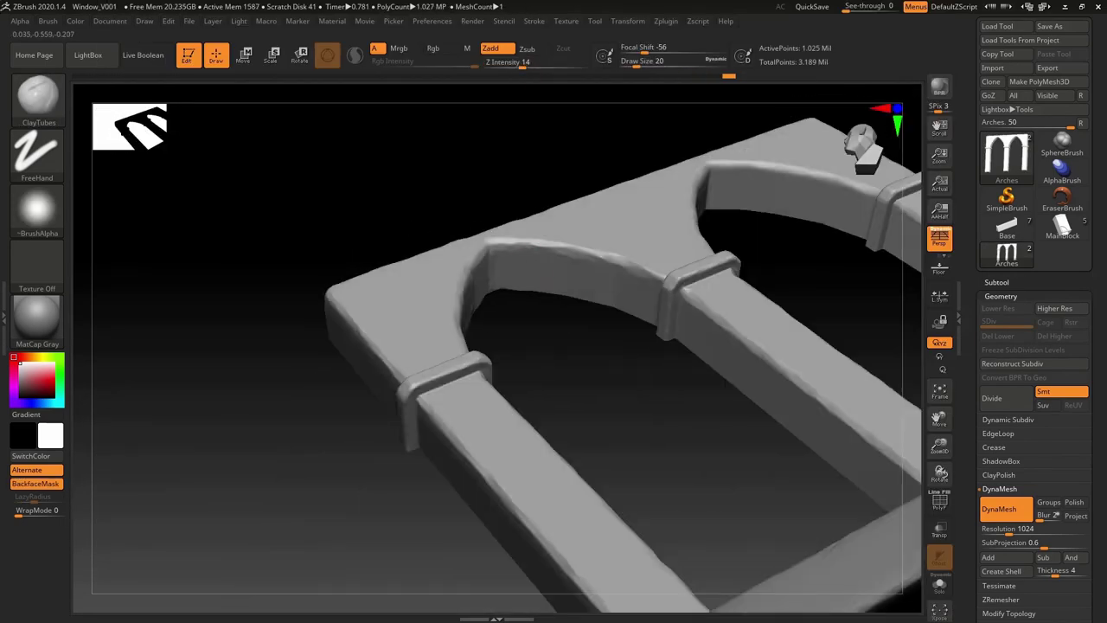
{"action": "mouse_move", "coordinate": [490, 282]}
{"action": "right_mouse_down"}
{"action": "mouse_move", "coordinate": [541, 250]}
{"action": "mouse_move", "coordinate": [553, 263]}
{"action": "mouse_move", "coordinate": [531, 260]}
{"action": "right_mouse_up"}
{"action": "key", "text": "b"}
{"action": "key", "text": "h"}
{"action": "key", "text": "p"}
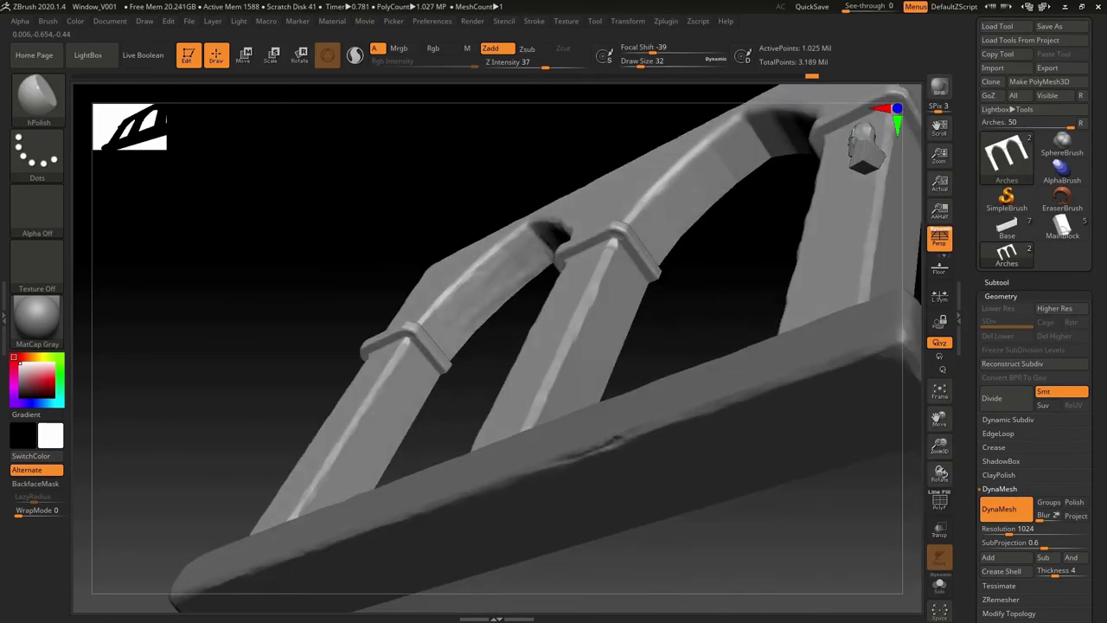
Step: Return to ClayTubes to rough the edges, checking the arches from above, low and front
{"action": "mouse_move", "coordinate": [462, 285]}
{"action": "right_mouse_down"}
{"action": "mouse_move", "coordinate": [472, 259]}
{"action": "mouse_move", "coordinate": [647, 317]}
{"action": "mouse_move", "coordinate": [605, 248]}
{"action": "mouse_move", "coordinate": [519, 314]}
{"action": "mouse_move", "coordinate": [517, 286]}
{"action": "mouse_move", "coordinate": [632, 302]}
{"action": "right_mouse_up"}
{"action": "key", "text": "b"}
{"action": "key", "text": "c"}
{"action": "key", "text": "t"}
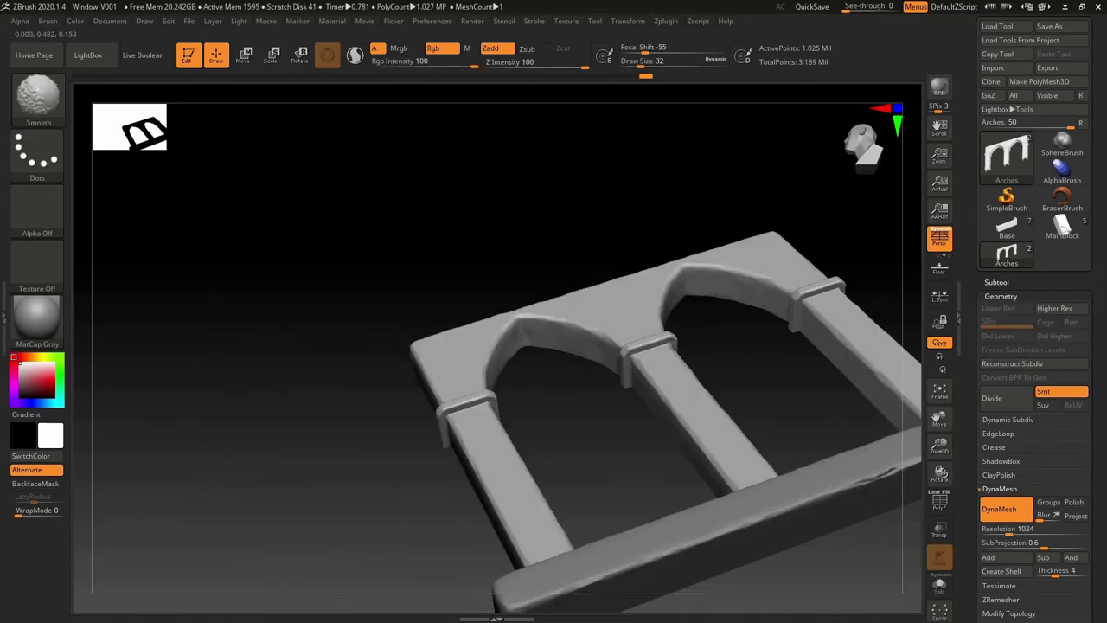
{"action": "right_click_drag", "start_coordinate": [519, 346], "coordinate": [564, 433]}
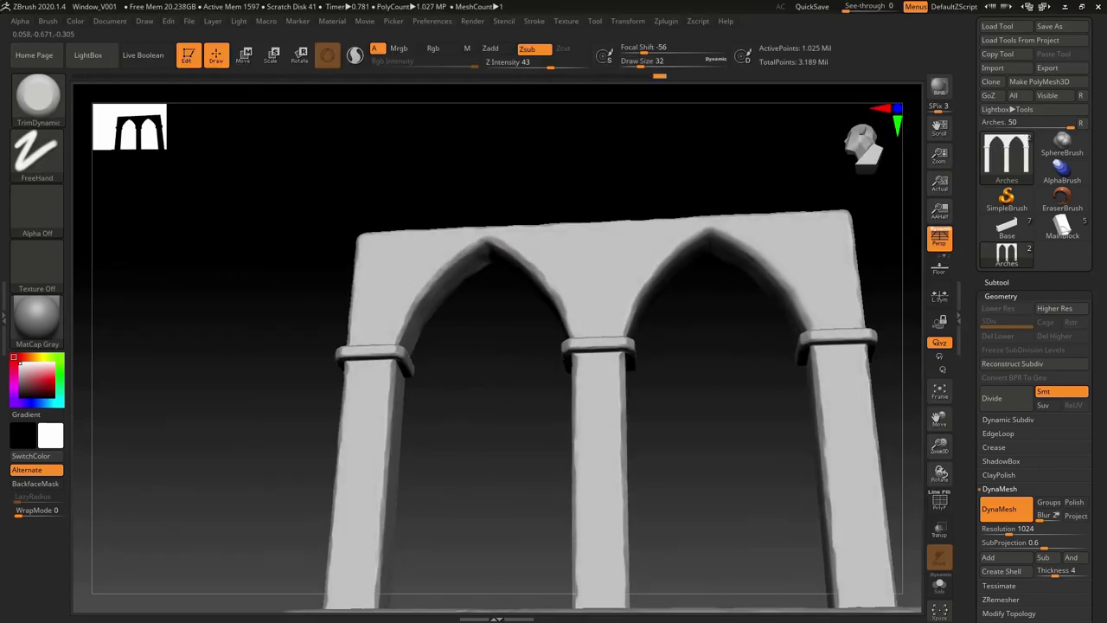
{"action": "right_click_drag", "start_coordinate": [500, 244], "coordinate": [687, 308]}
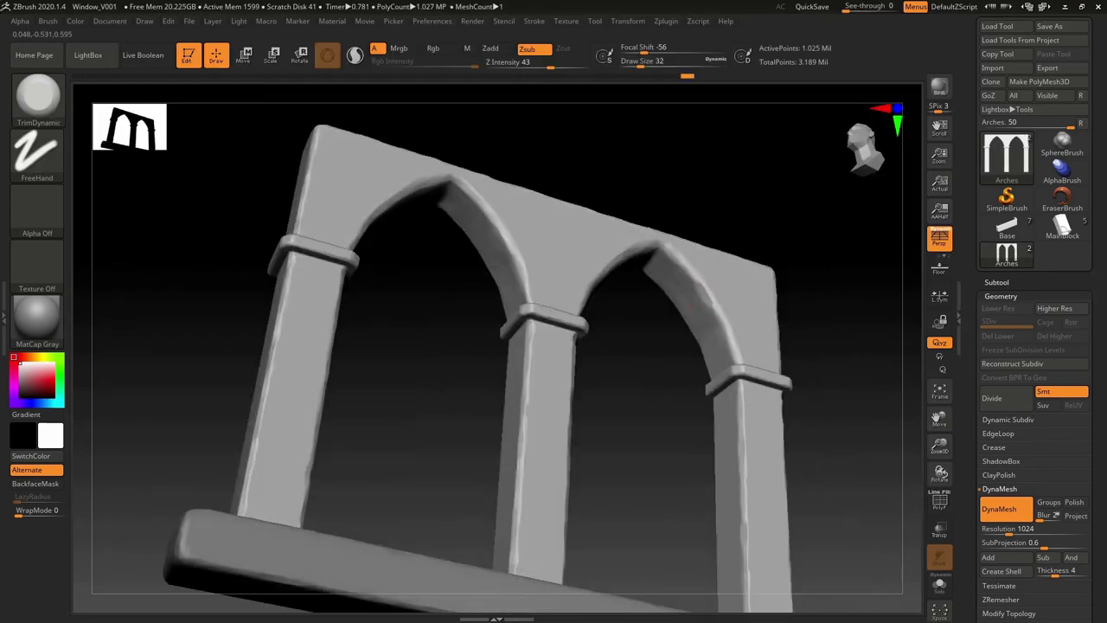
{"action": "right_click_drag", "start_coordinate": [688, 308], "coordinate": [420, 210], "text": "shift"}
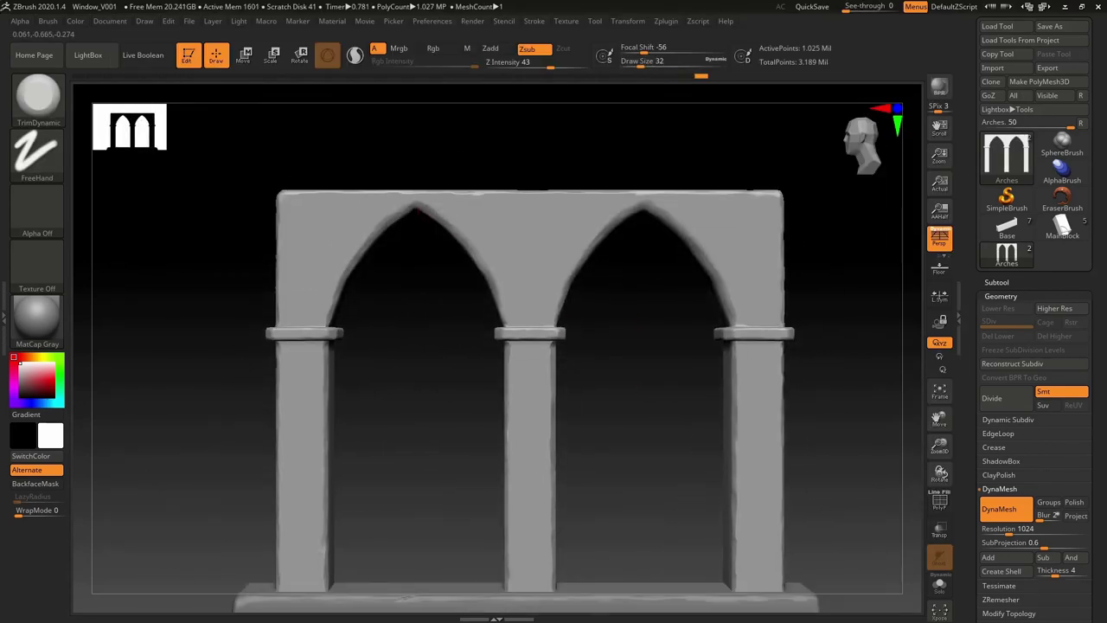